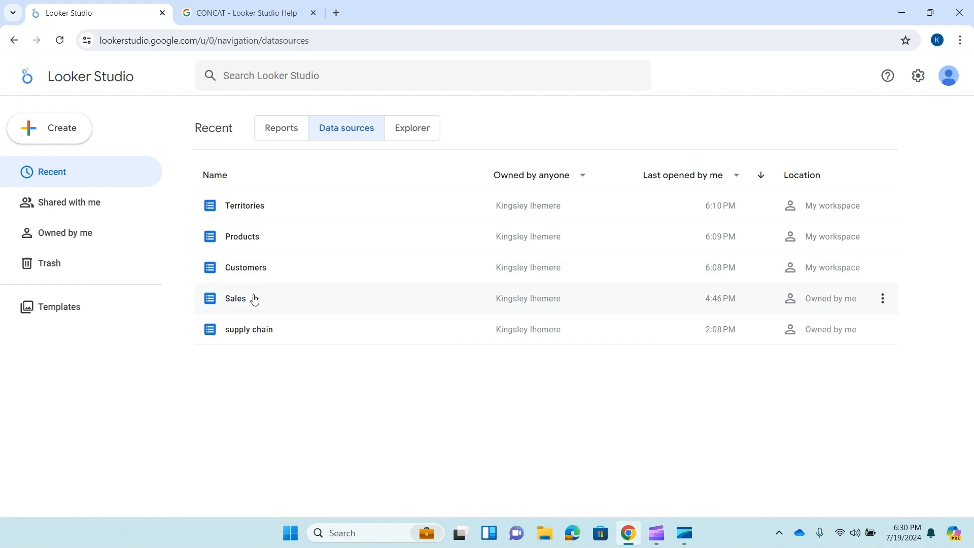
- Create a report from the Sales data source and confirm adding its data
left_click(237, 300)
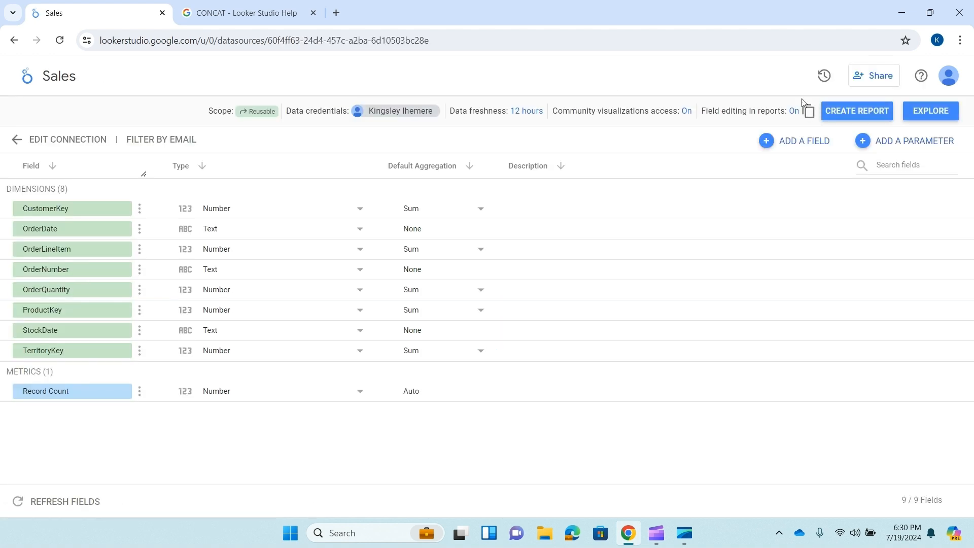
left_click(857, 112)
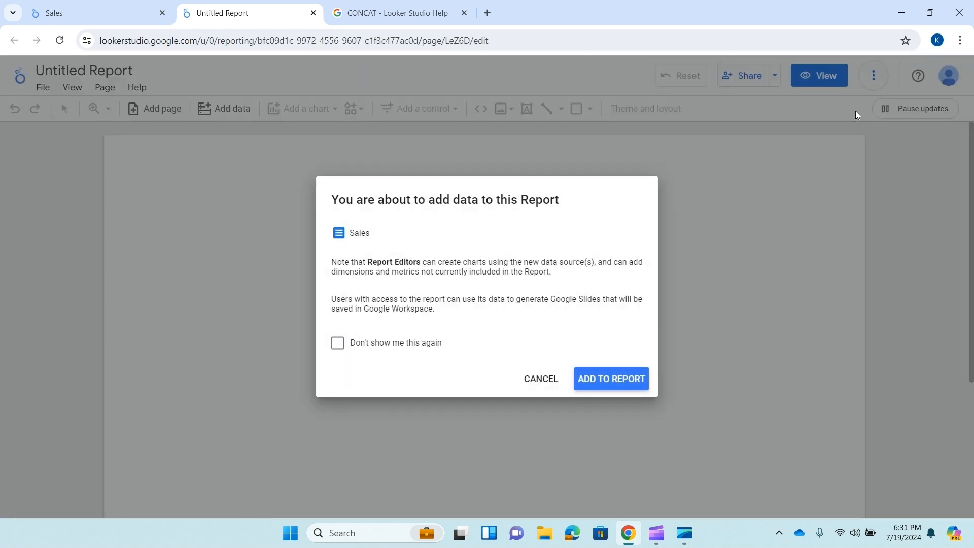
left_click(617, 383)
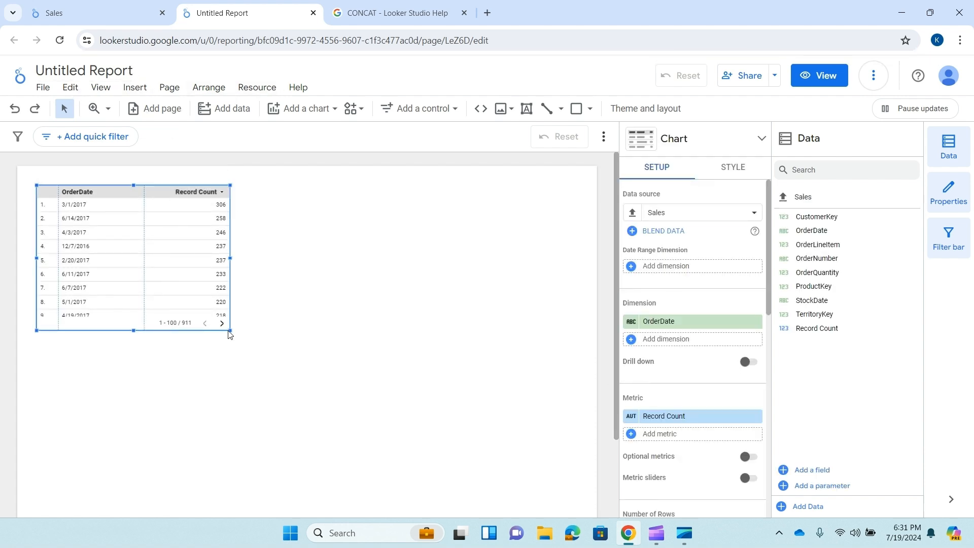
- Enlarge the default OrderDate table on the report page and check its style options before returning to its setup
left_click_drag(230, 330, 365, 389)
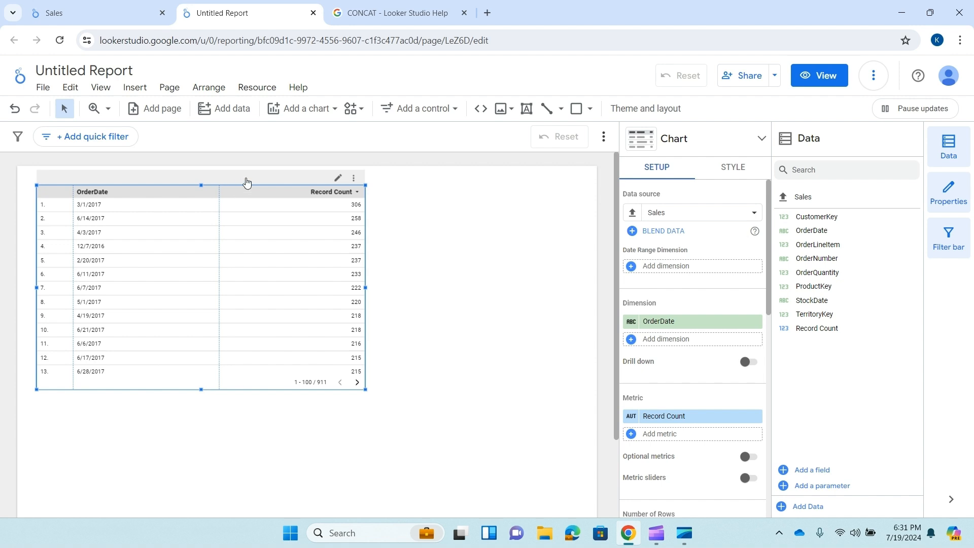
mouse_move(282, 187)
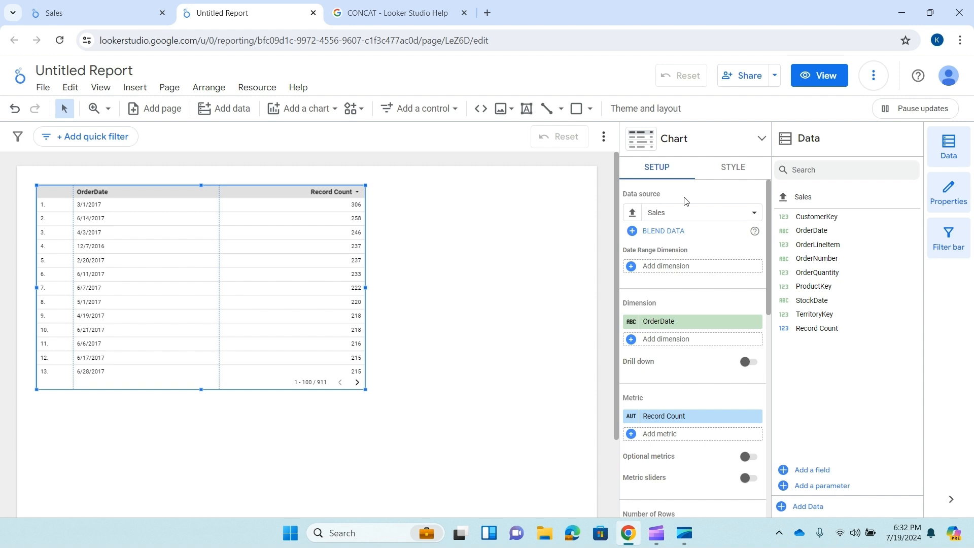
left_click(734, 168)
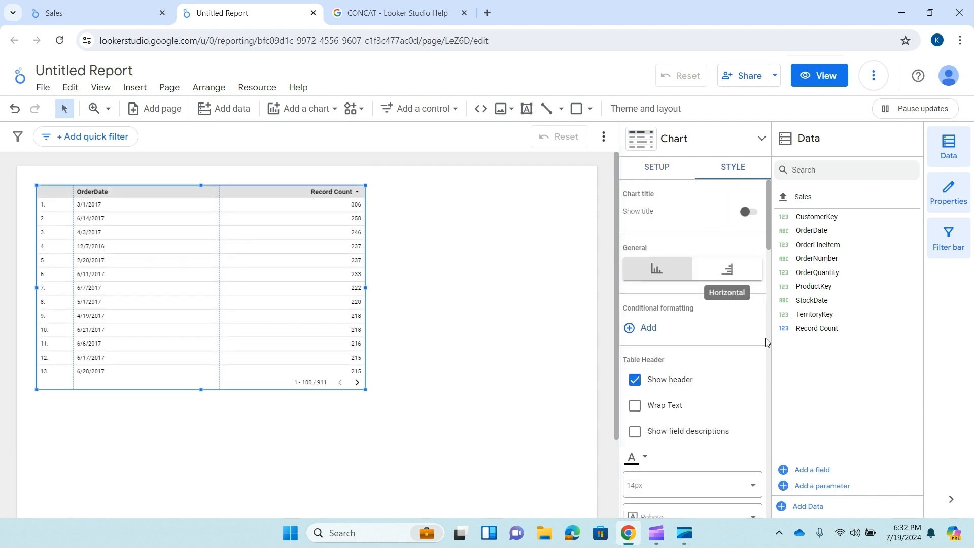
left_click(647, 169)
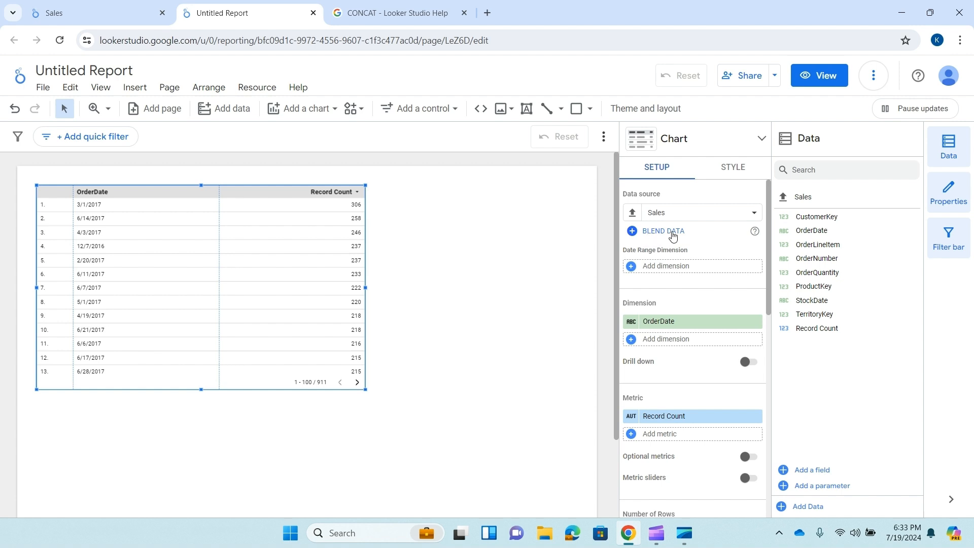
- Open the help article on how blends work and read the join configuration and join operators sections, then return to the report
right_click(754, 233)
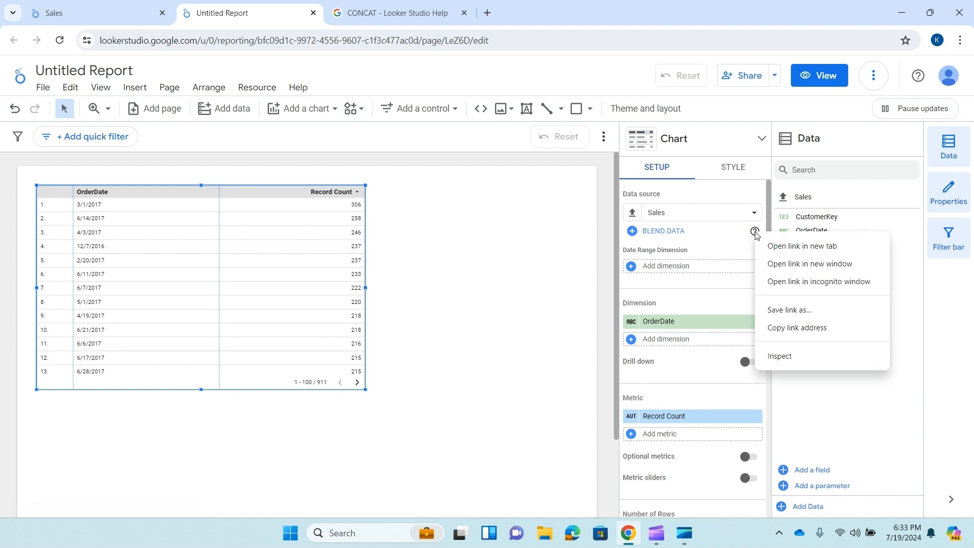
left_click(787, 248)
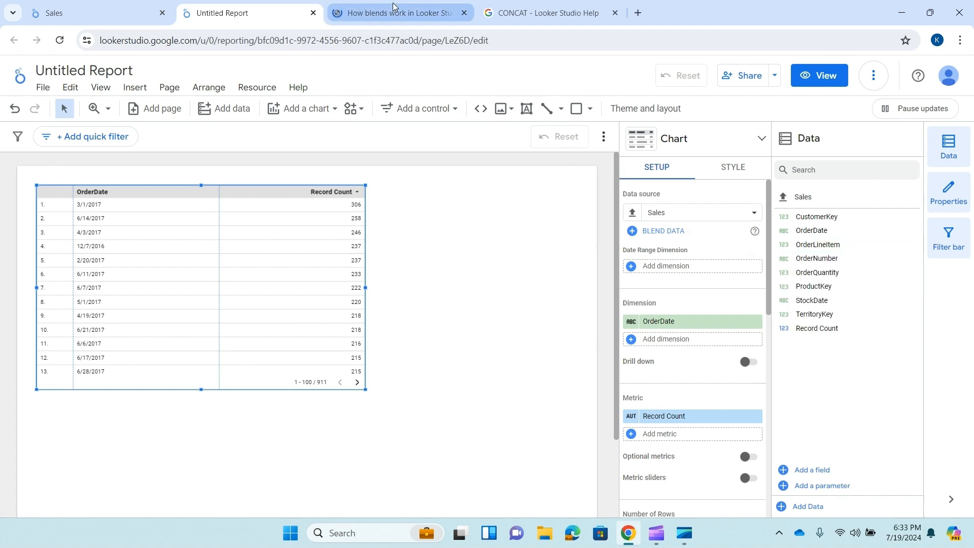
left_click(393, 11)
scroll(400, 281, "down", 12)
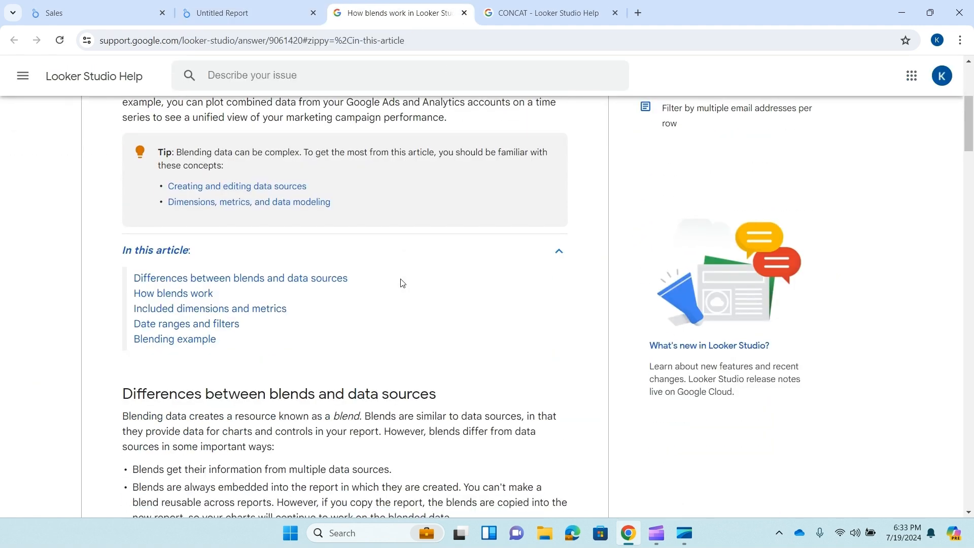
scroll(401, 282, "down", 15)
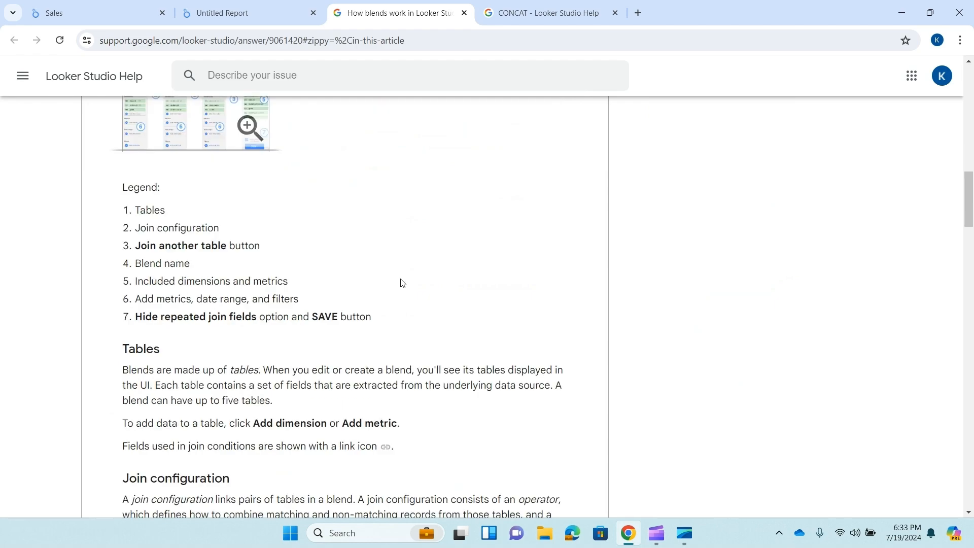
scroll(400, 282, "down", 9)
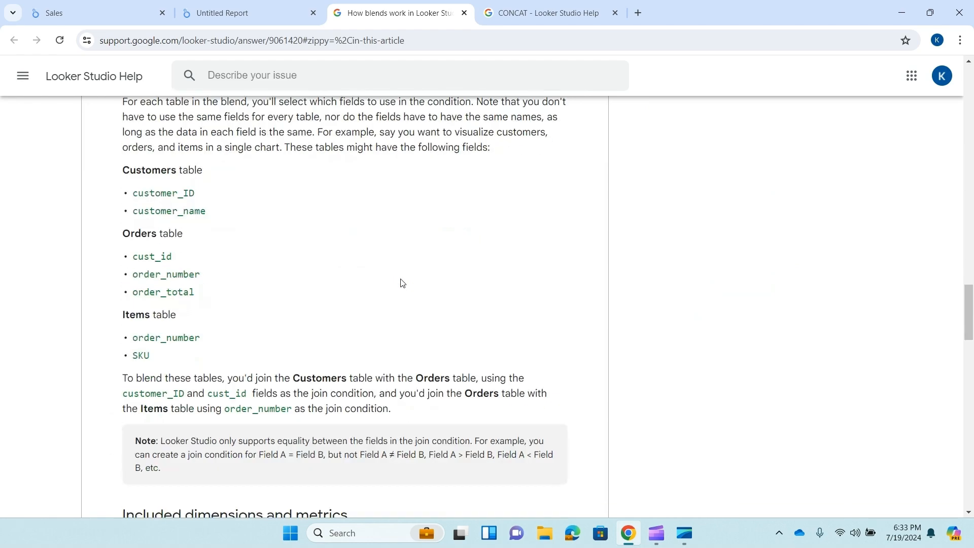
scroll(400, 281, "up", 12)
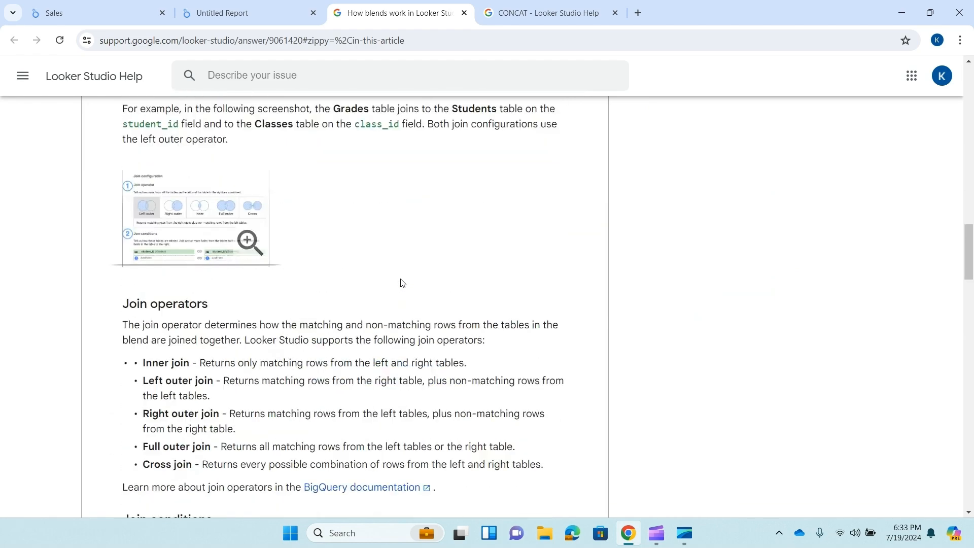
left_click(236, 15)
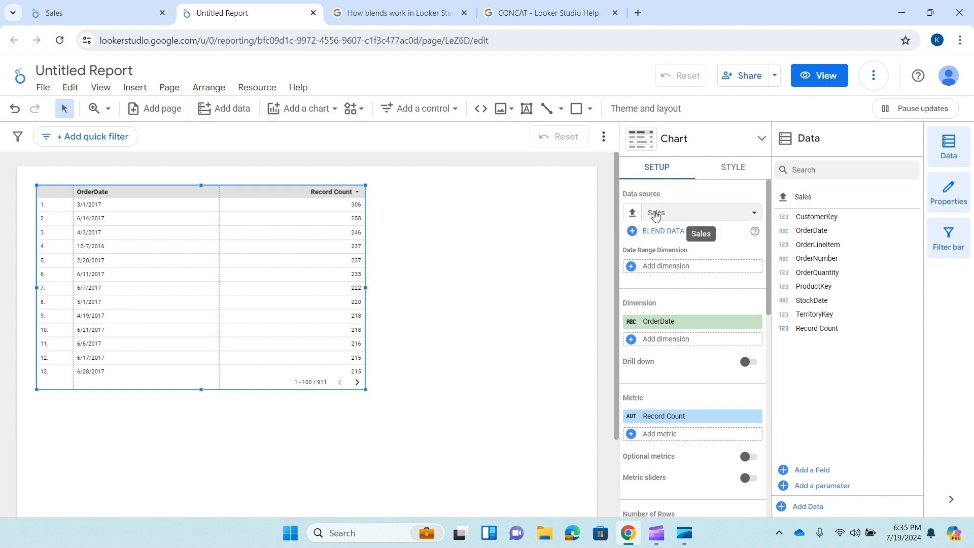
- Start a data blend from the table's Sales source, decline the tour and enlarge the blend editor
left_click(677, 232)
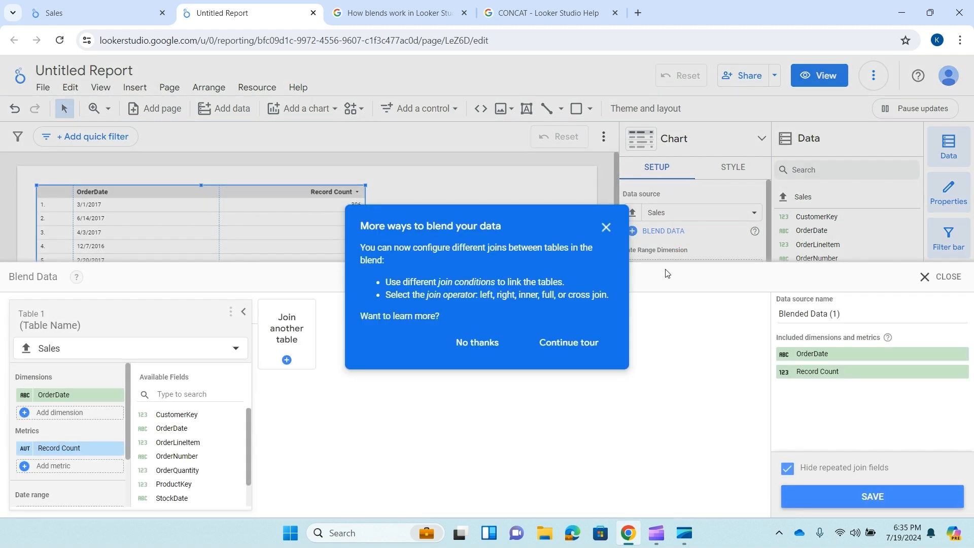
left_click(473, 347)
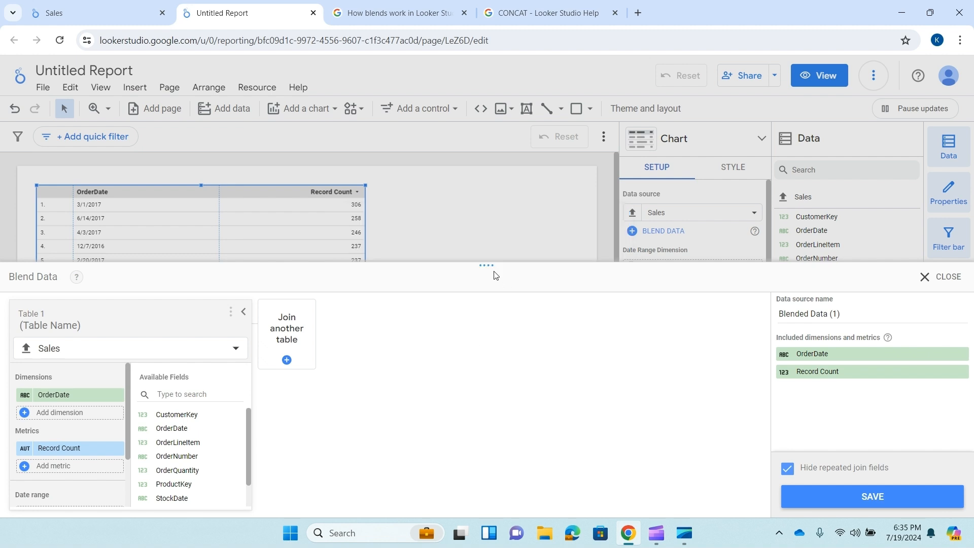
left_click_drag(486, 265, 512, 128)
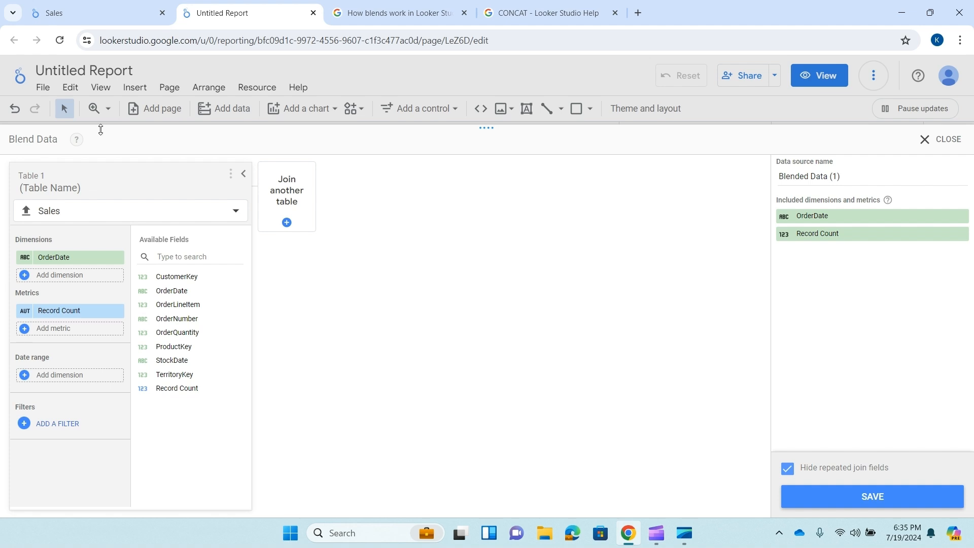
- Examine the blend editor's help note, the Table 1 heading and the data source name
left_click_drag(8, 141, 65, 147)
left_click(76, 144)
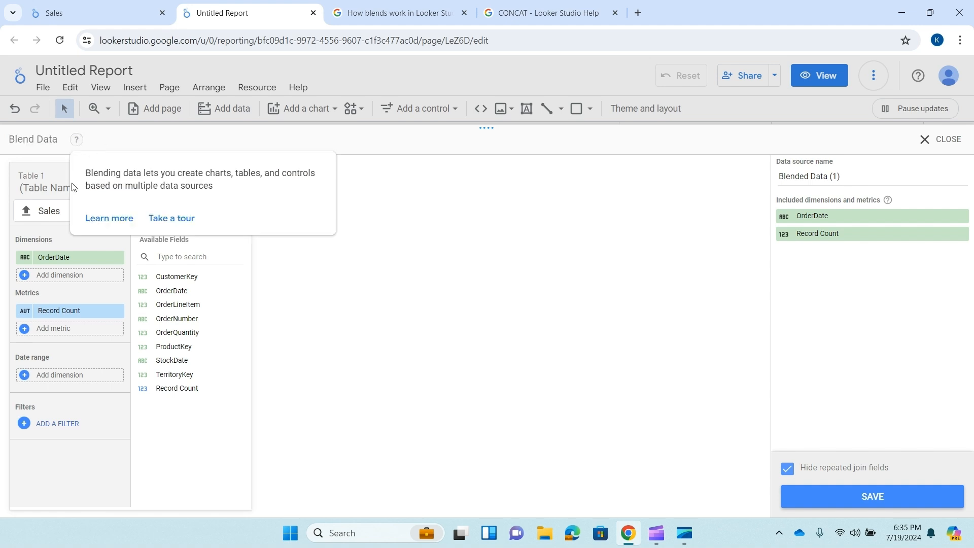
left_click(122, 143)
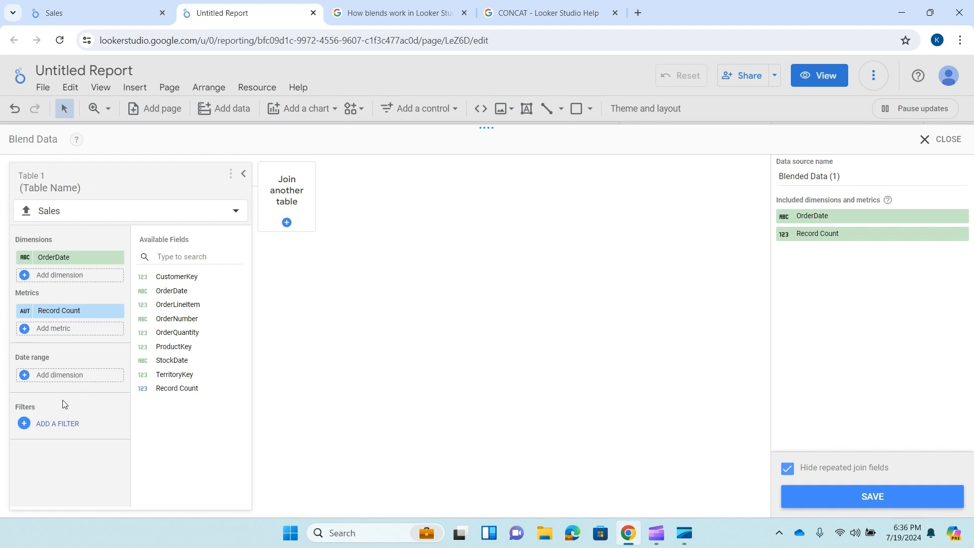
left_click_drag(47, 178, 4, 178)
left_click(109, 178)
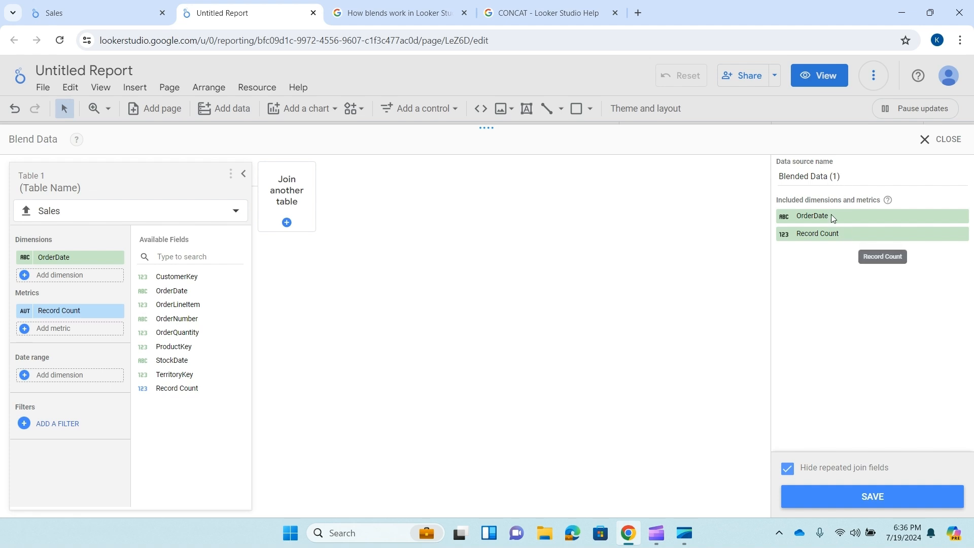
left_click_drag(843, 176, 779, 176)
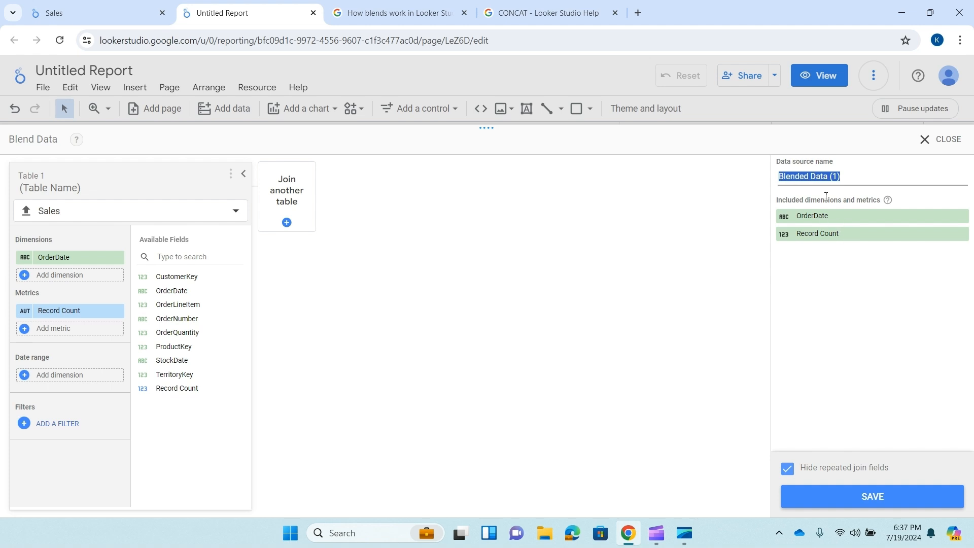
left_click(862, 181)
left_click_drag(851, 179, 781, 176)
left_click(374, 208)
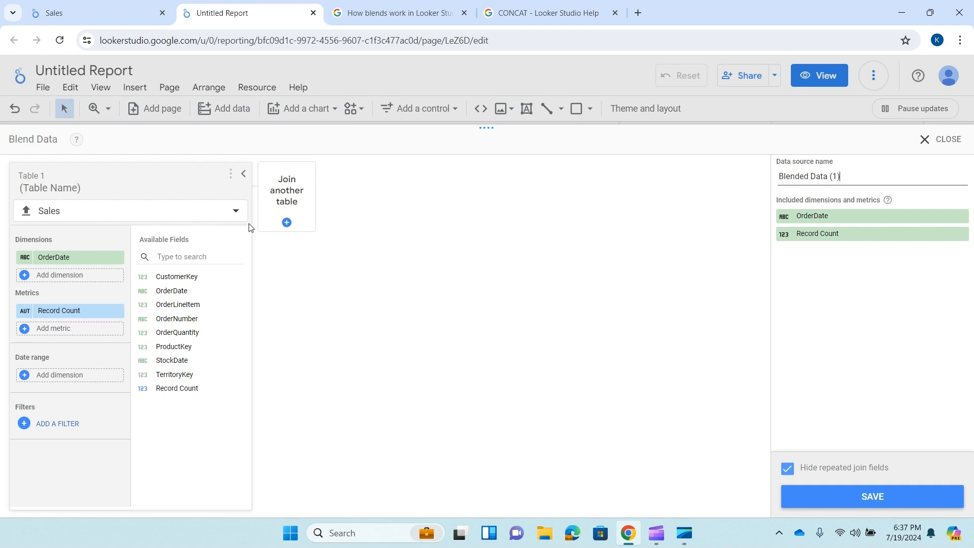
- Join the Products data source to the blend as Table 2, confirming its addition to the report
left_click(288, 198)
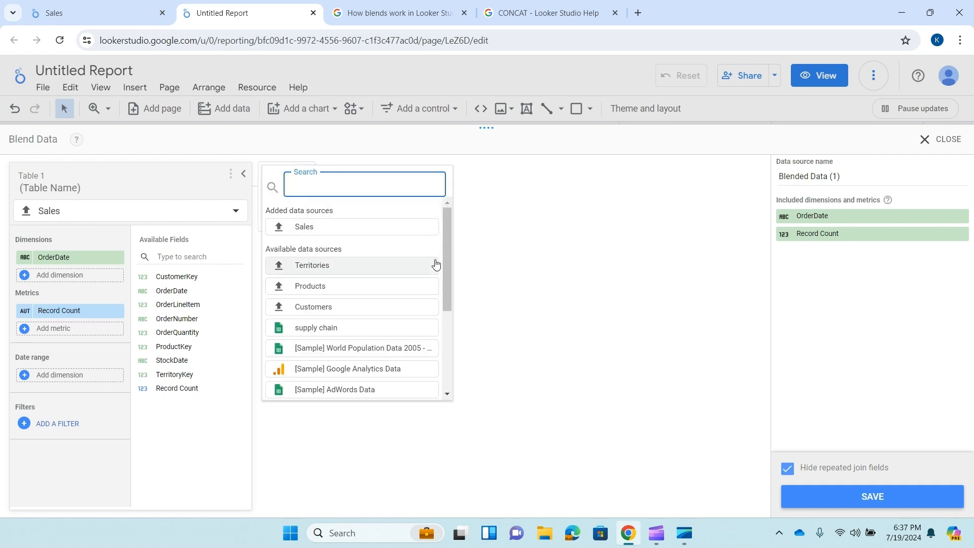
left_click(316, 293)
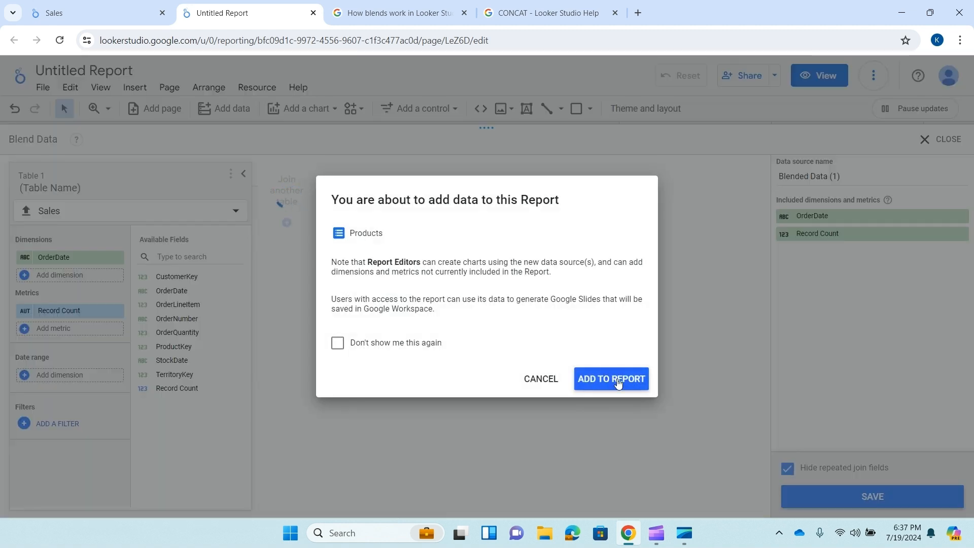
left_click(604, 387)
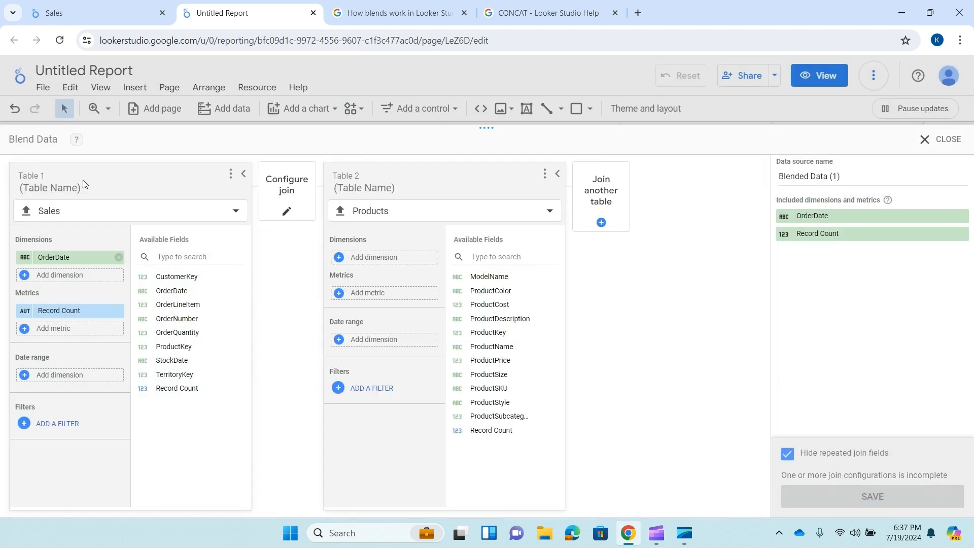
left_click(20, 177)
left_click_drag(364, 176, 321, 182)
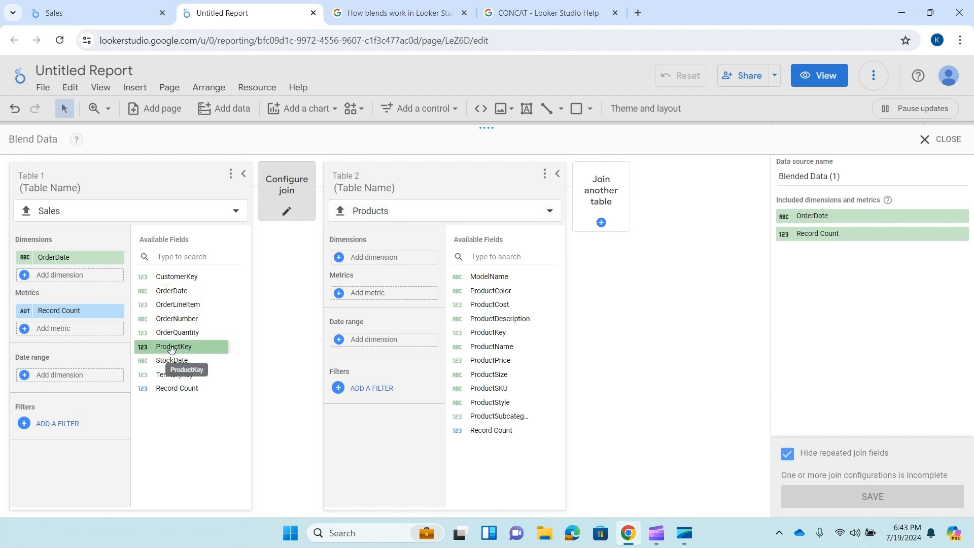
- Replace OrderDate with ProductKey in the Sales table's dimensions and add ProductKey as a dimension of the Products table
left_click_drag(171, 349, 66, 287)
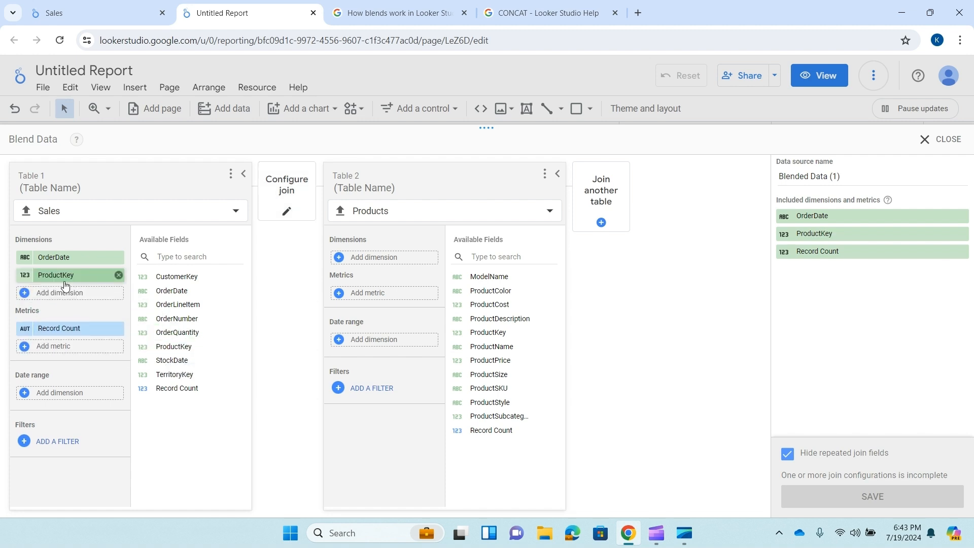
left_click(118, 258)
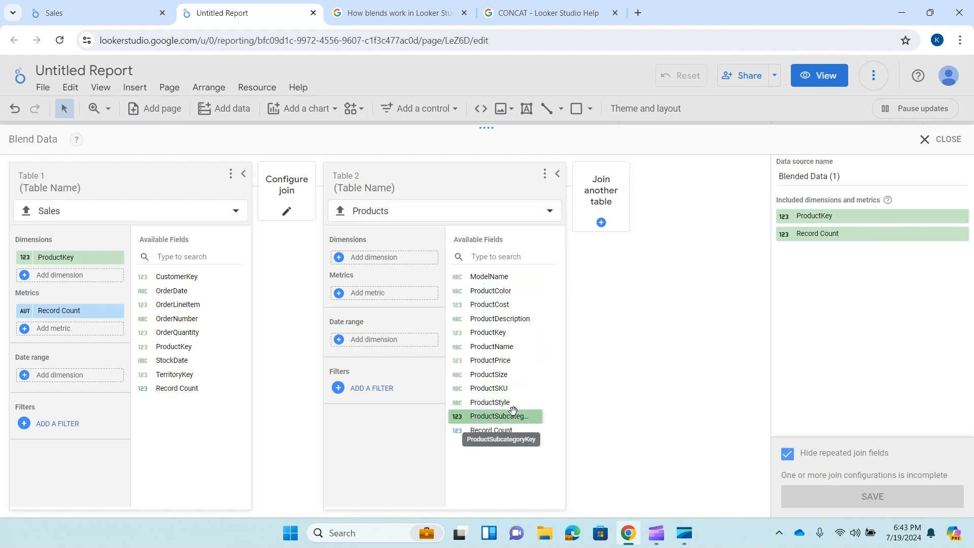
left_click_drag(504, 336, 384, 269)
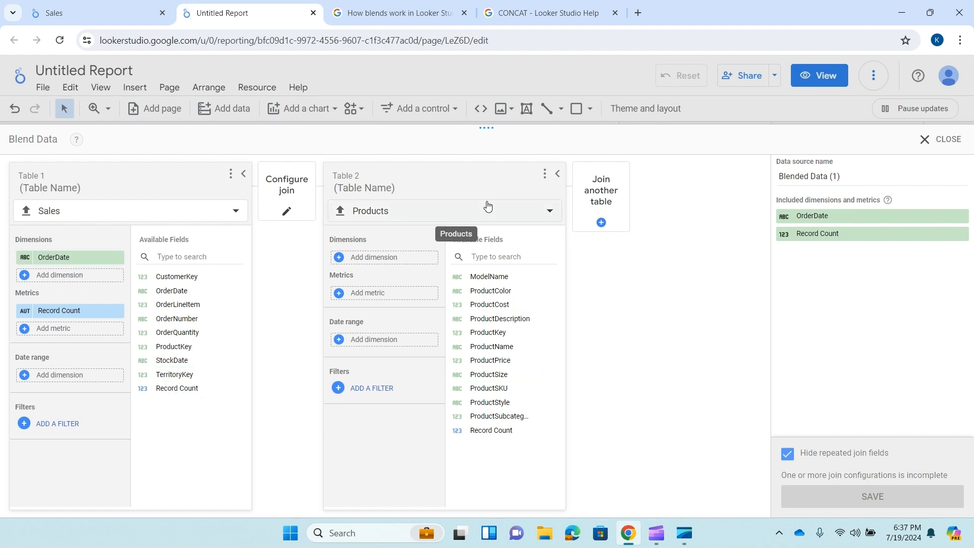
- Open the join configuration between Sales and Products, select the Left outer operator and examine its description
left_click(283, 195)
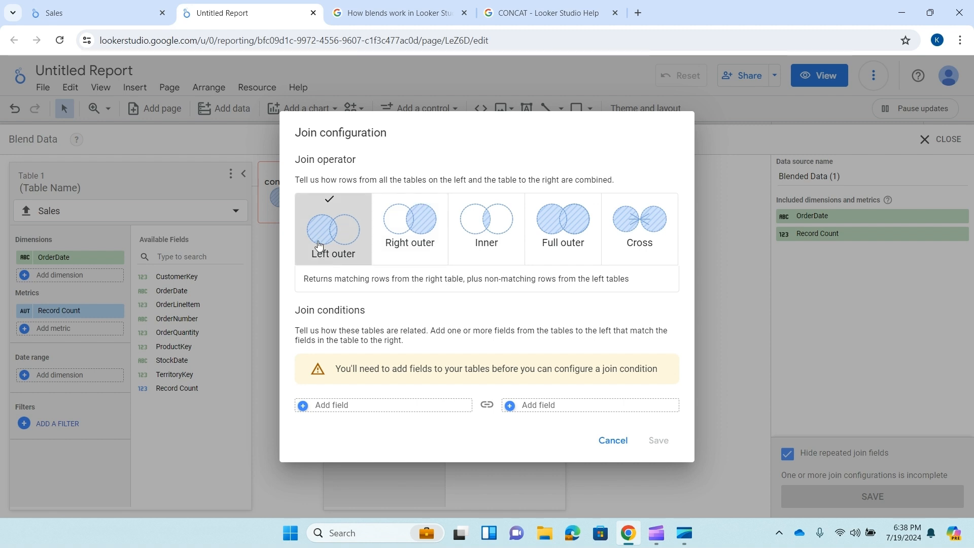
left_click(344, 230)
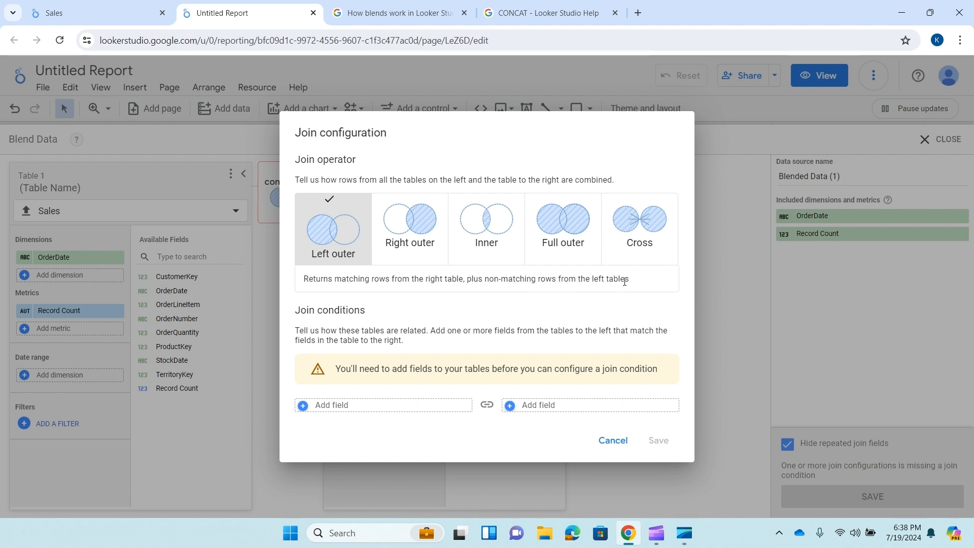
left_click_drag(630, 279, 538, 281)
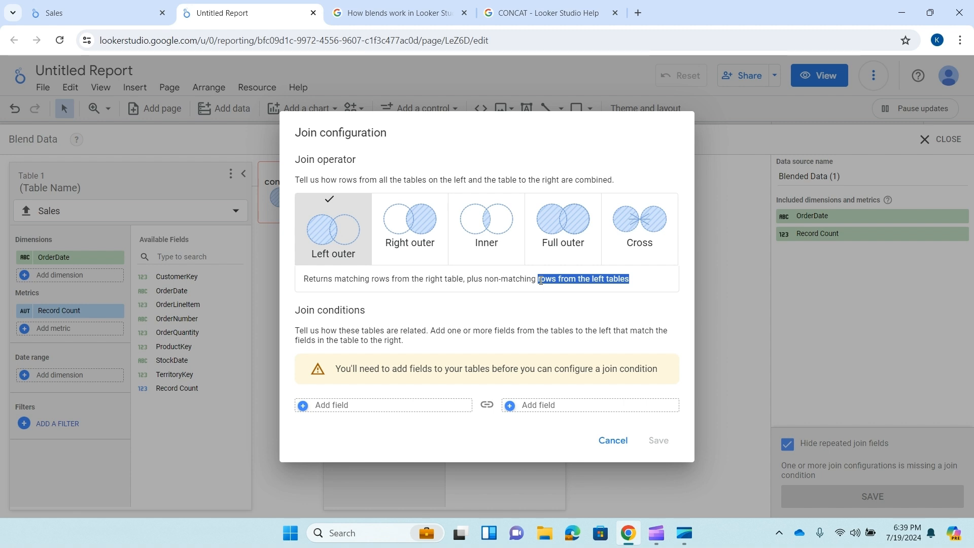
left_click(597, 279)
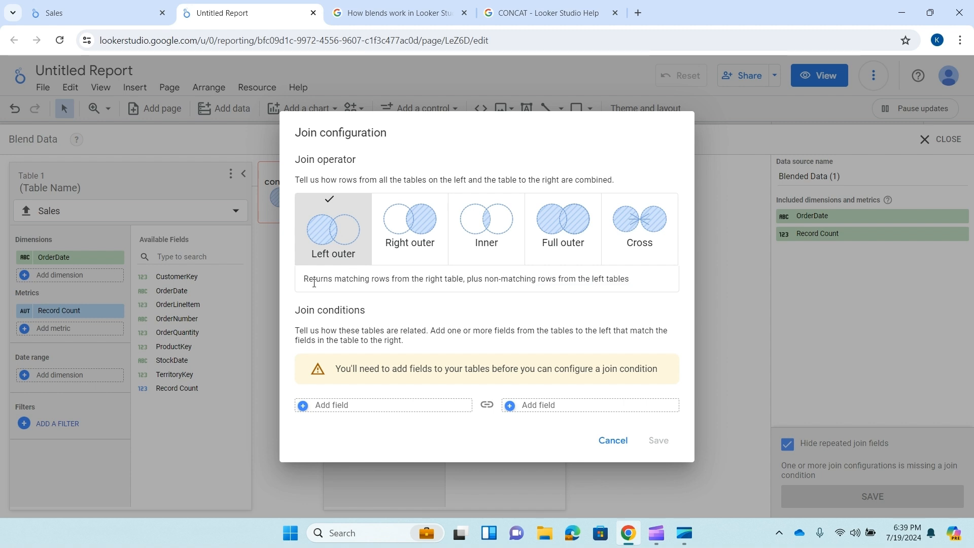
- Compare the descriptions of the Right outer, Inner, Full outer and Cross join operators with Left outer
left_click(416, 237)
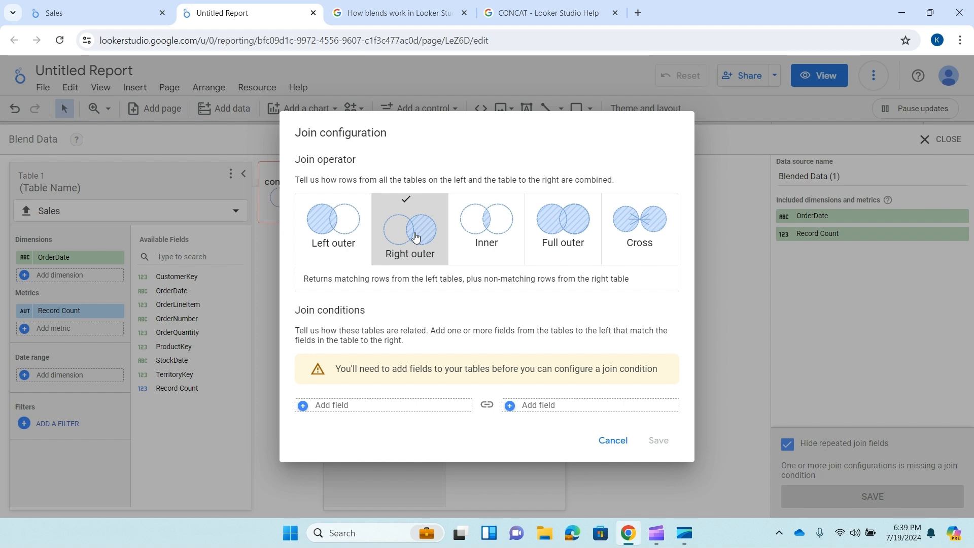
left_click(492, 245)
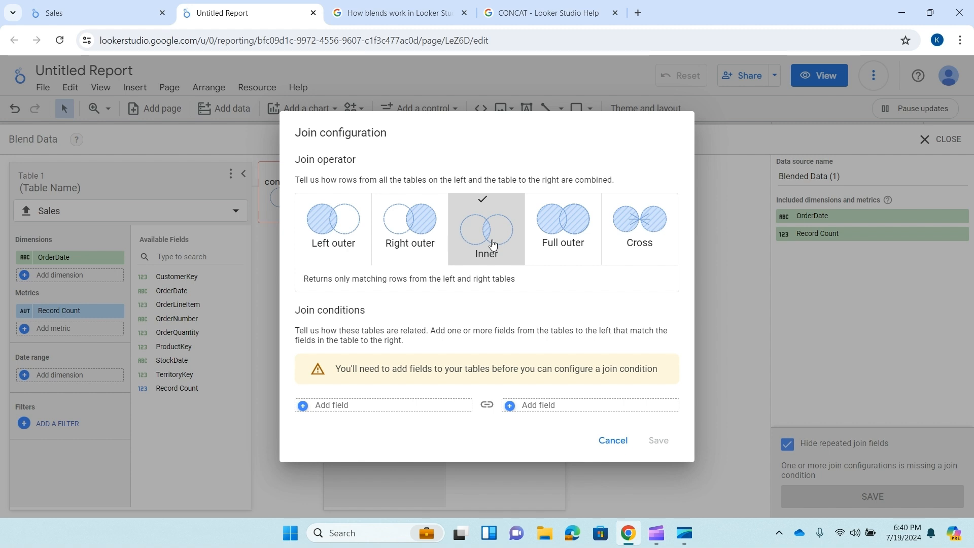
left_click(572, 219)
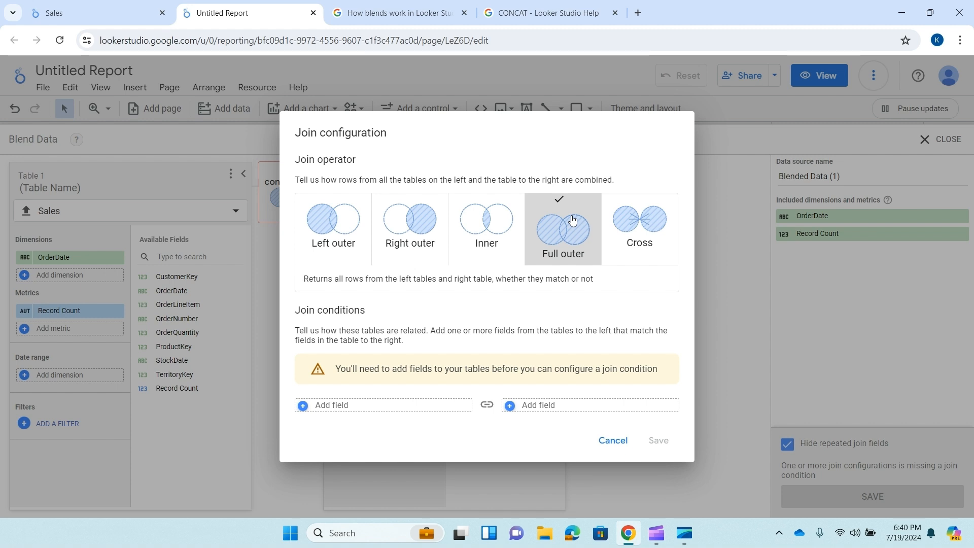
left_click(646, 238)
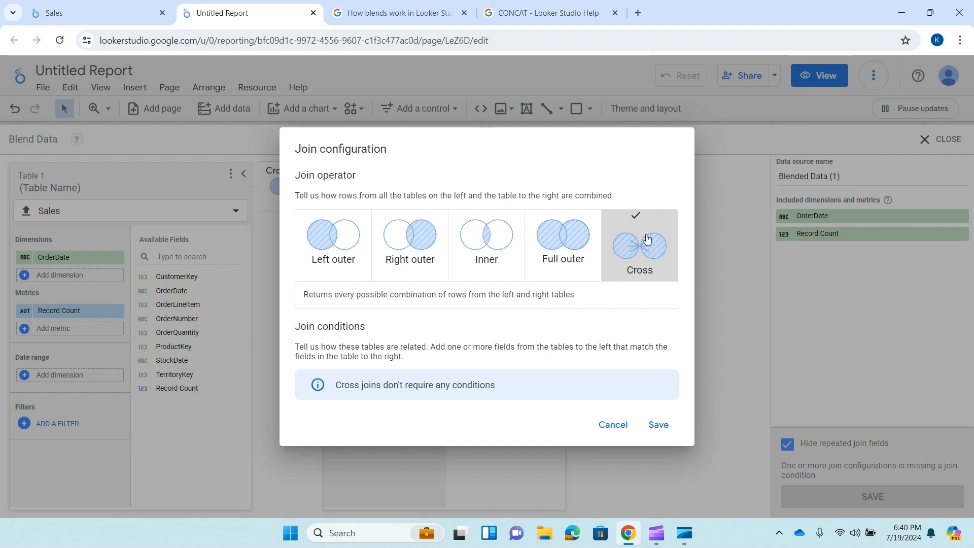
left_click(340, 254)
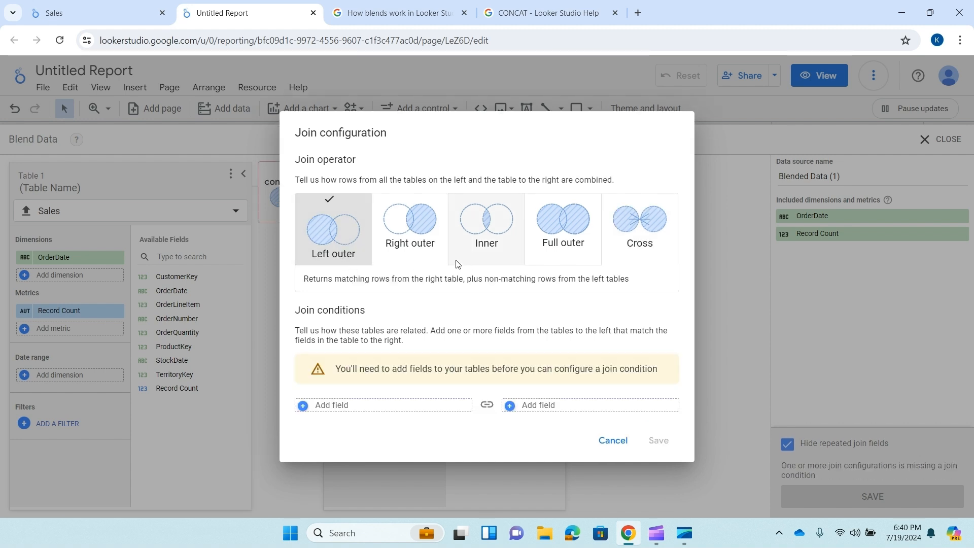
left_click(489, 243)
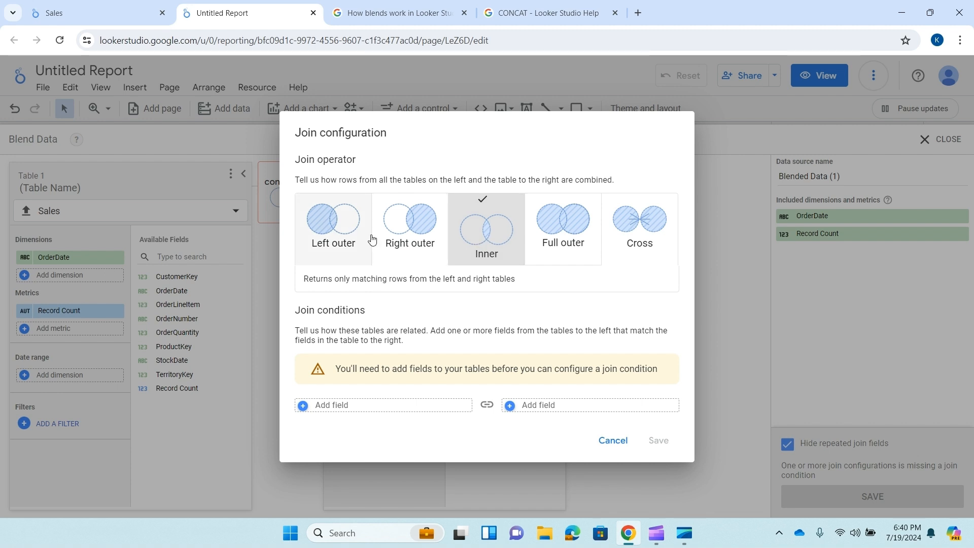
- Save a Left outer join between Sales and Products with ProductKey of Table 1 matched to ProductKey of Table 2
left_click(339, 232)
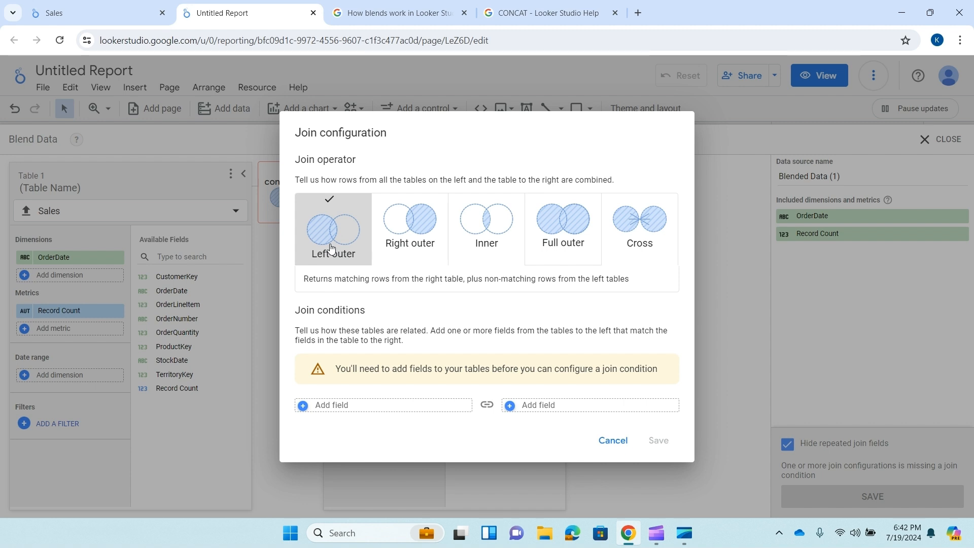
left_click_drag(310, 315, 354, 314)
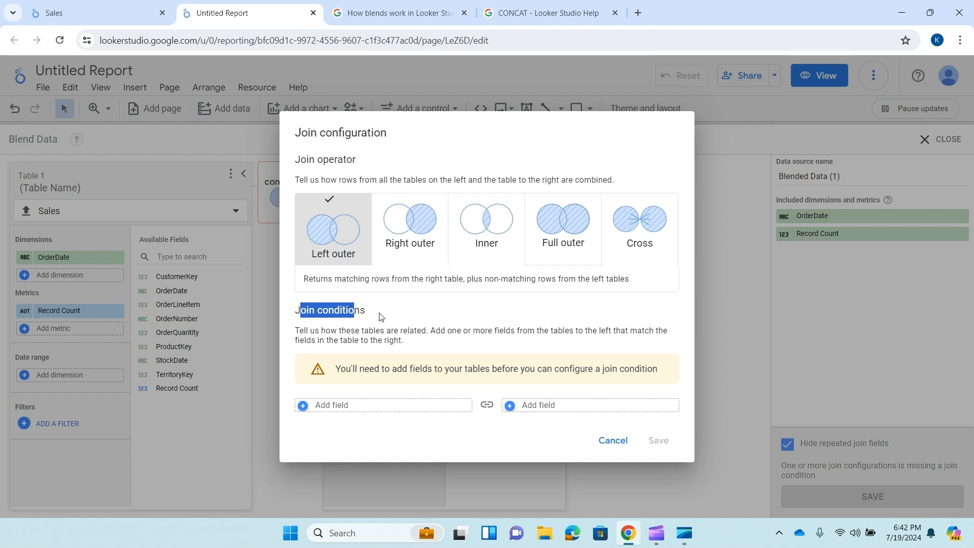
left_click(381, 317)
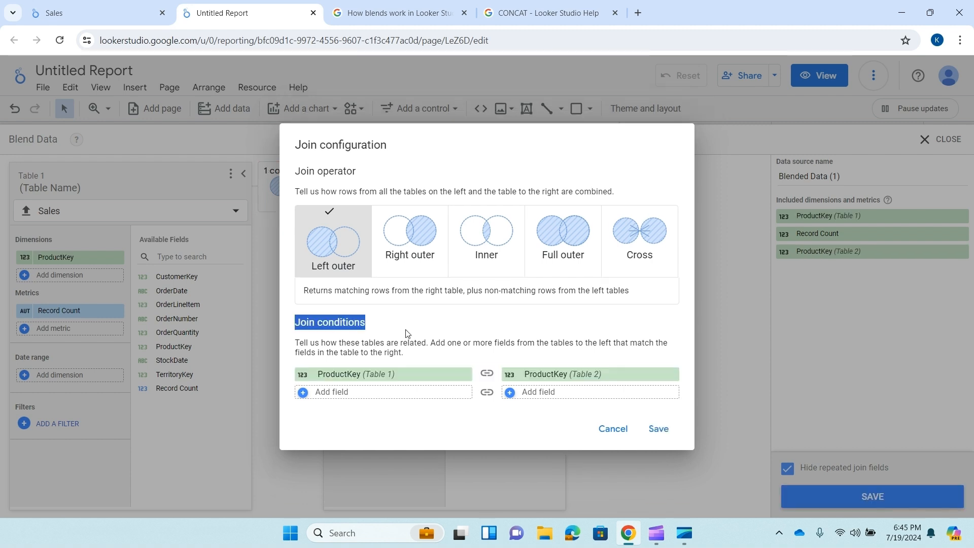
left_click(428, 325)
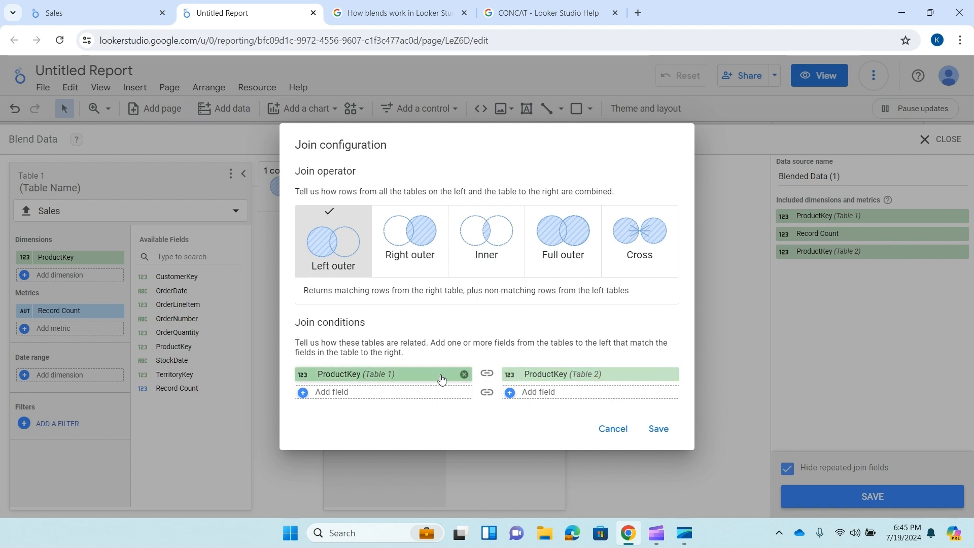
left_click(661, 429)
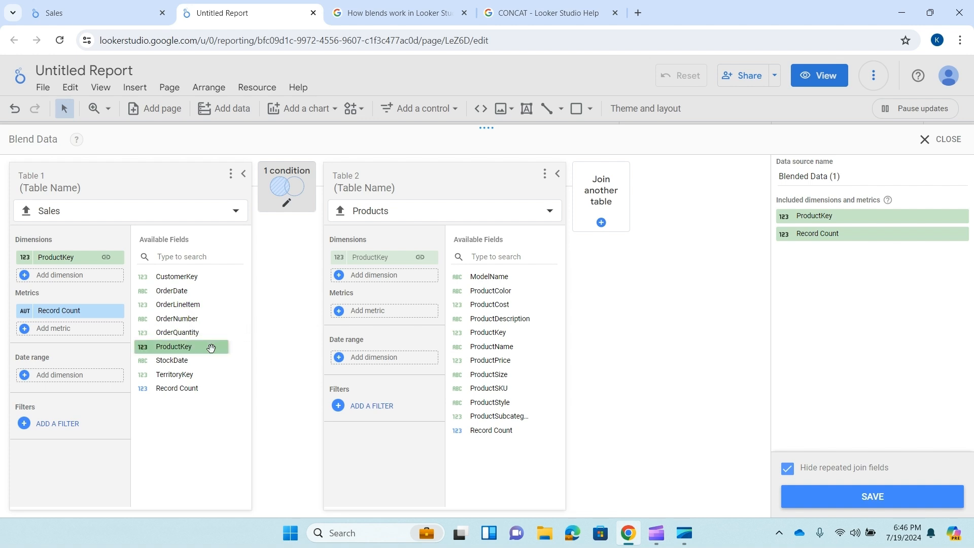
- Add OrderQuantity, StockDate, OrderDate, a second OrderQuantity and OrderNumber to the Sales table's dimensions
left_click_drag(191, 334, 74, 276)
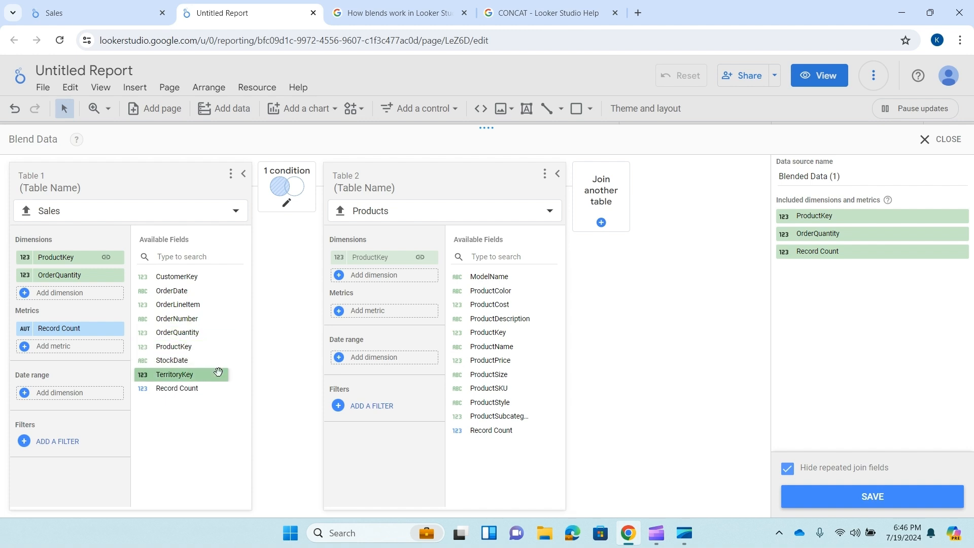
left_click_drag(192, 361, 87, 298)
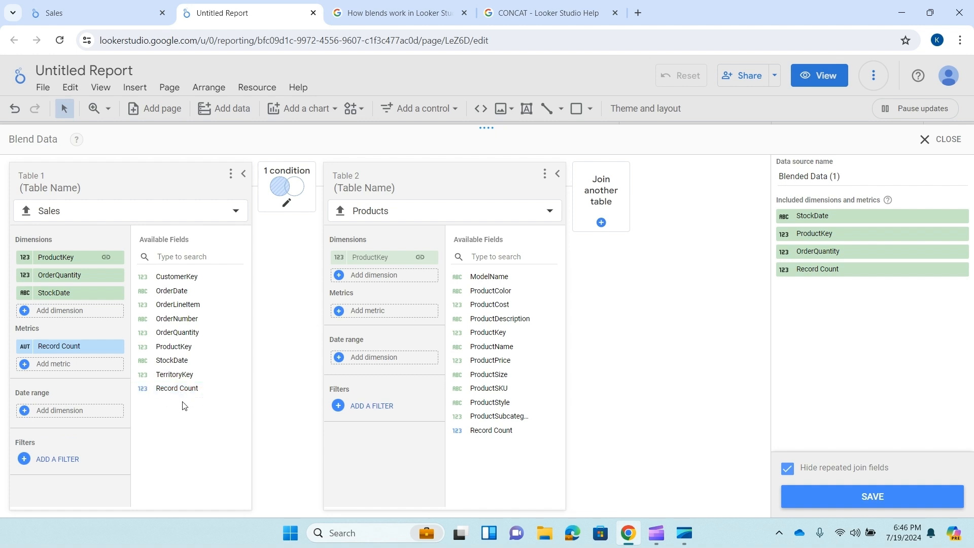
left_click_drag(196, 293, 88, 308)
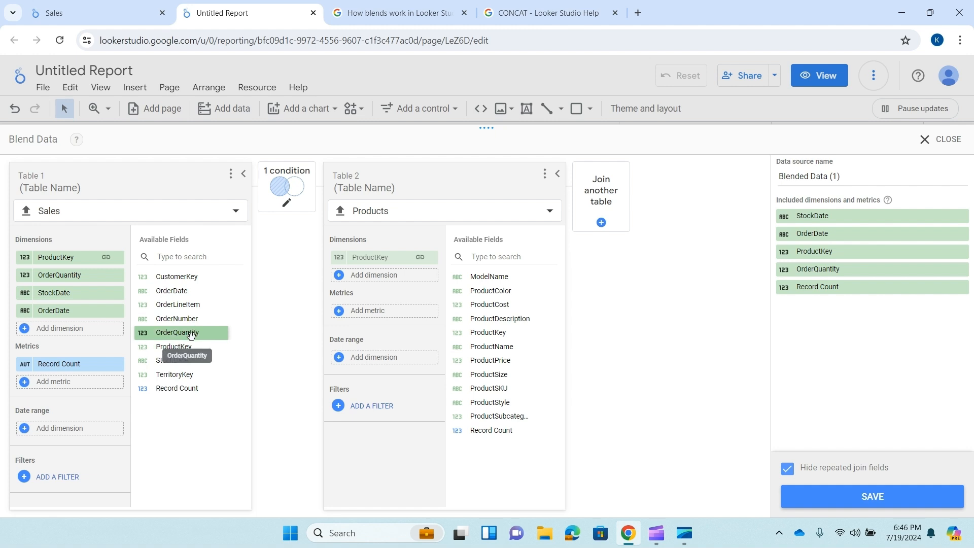
left_click_drag(191, 335, 90, 335)
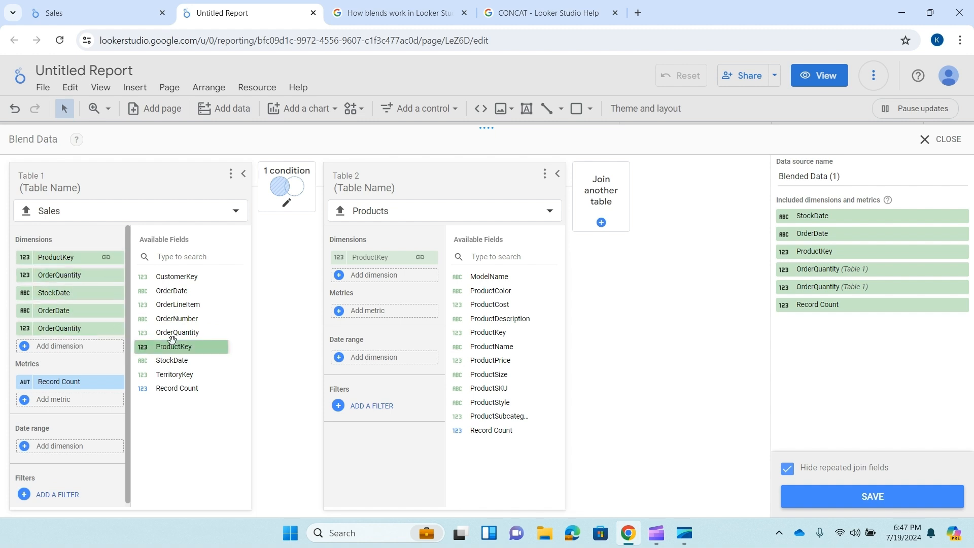
left_click_drag(197, 319, 97, 266)
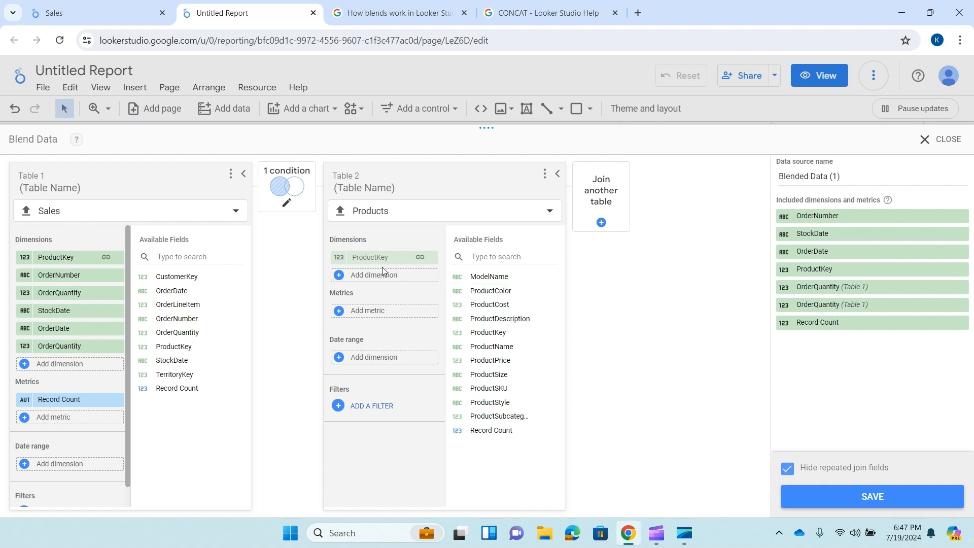
- Add ModelName, ProductColor, ProductCost, ProductDescription, ProductName and ProductPrice to the Products table's dimensions
left_click_drag(501, 281, 396, 278)
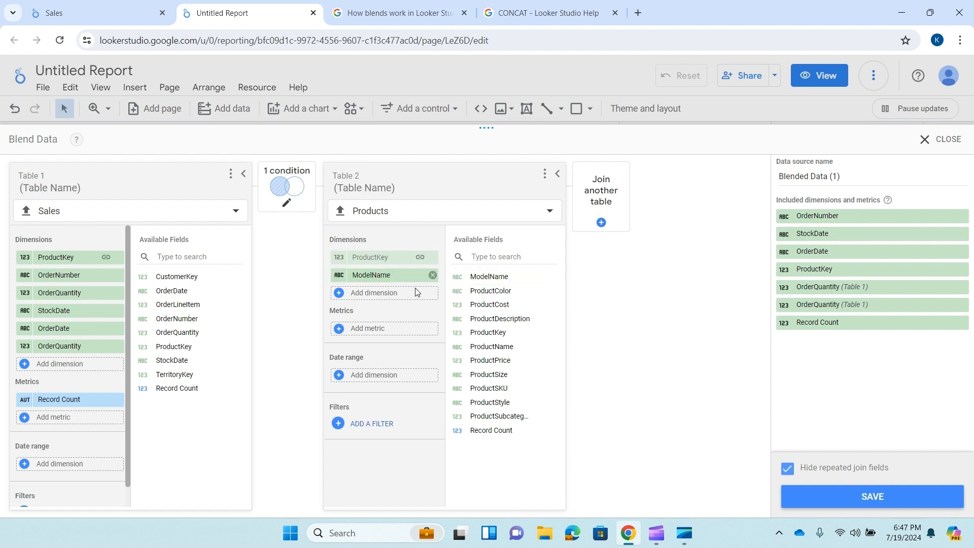
left_click_drag(497, 297, 412, 300)
left_click_drag(511, 309, 415, 330)
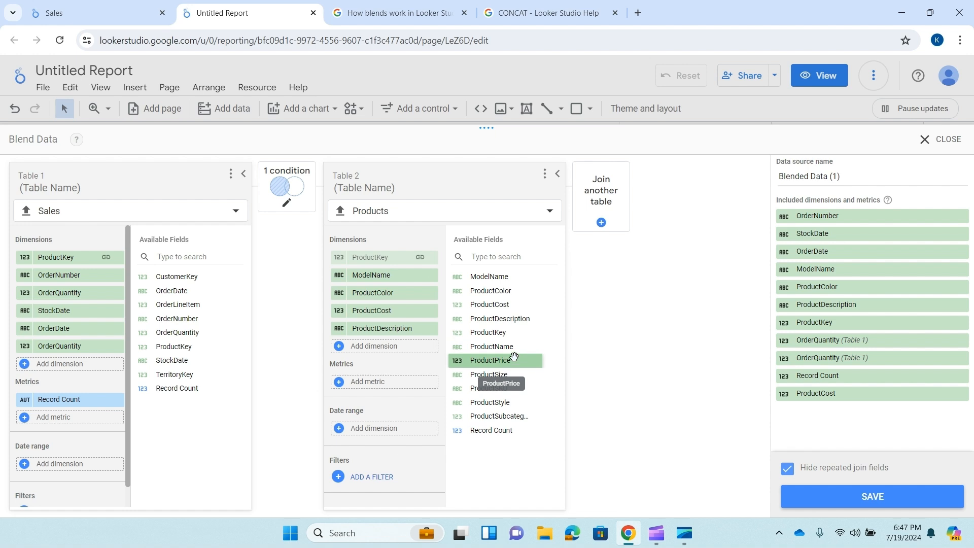
left_click_drag(508, 349, 424, 350)
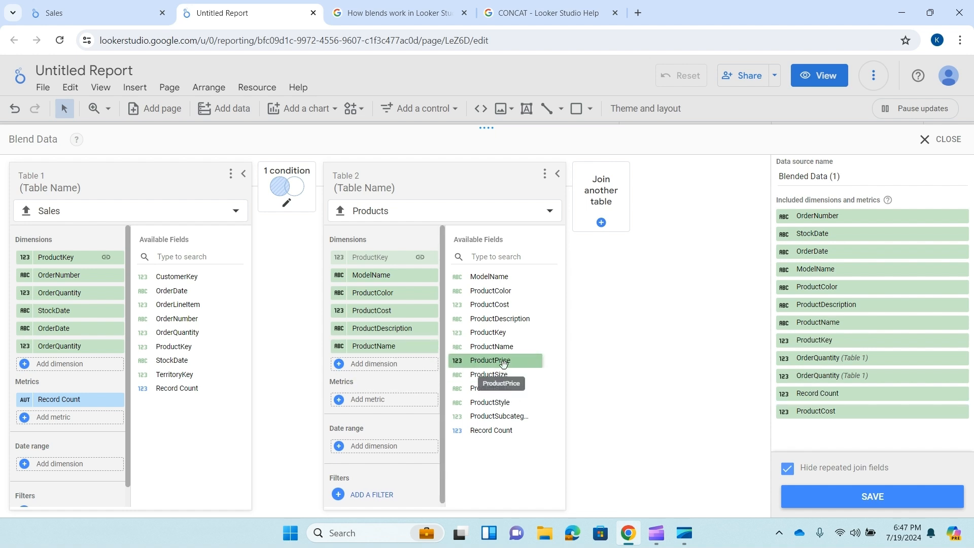
left_click_drag(488, 361, 404, 375)
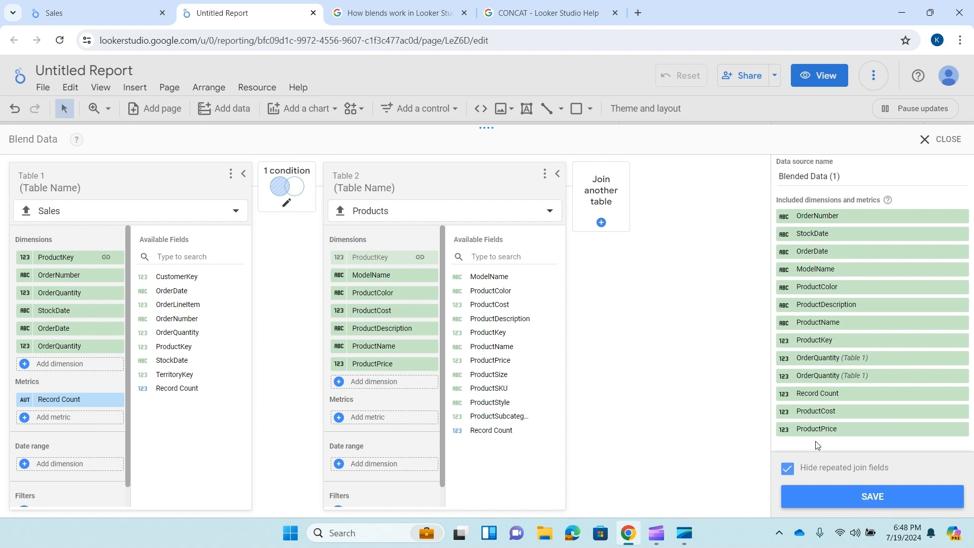
- Rename the blended data source as Complete Sales
left_click_drag(840, 177, 780, 177)
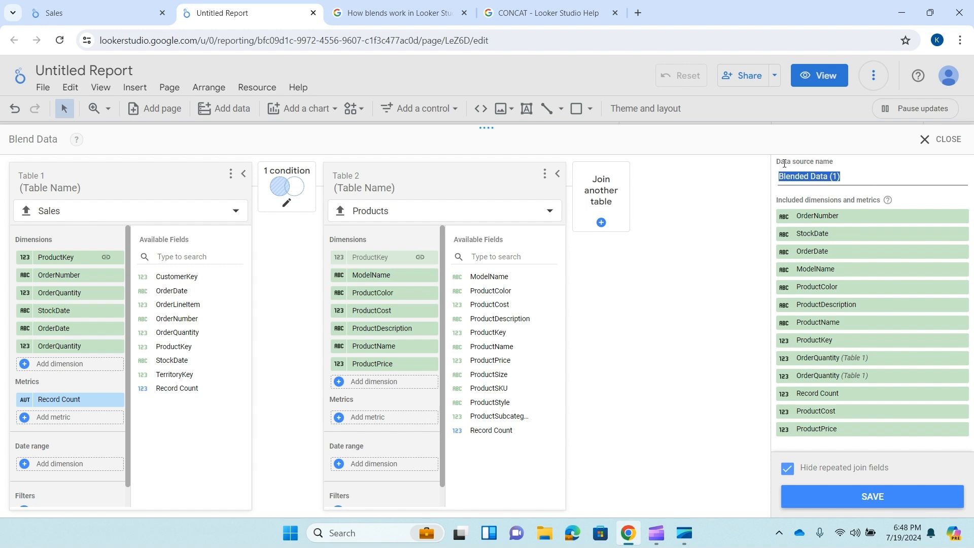
type("Sale")
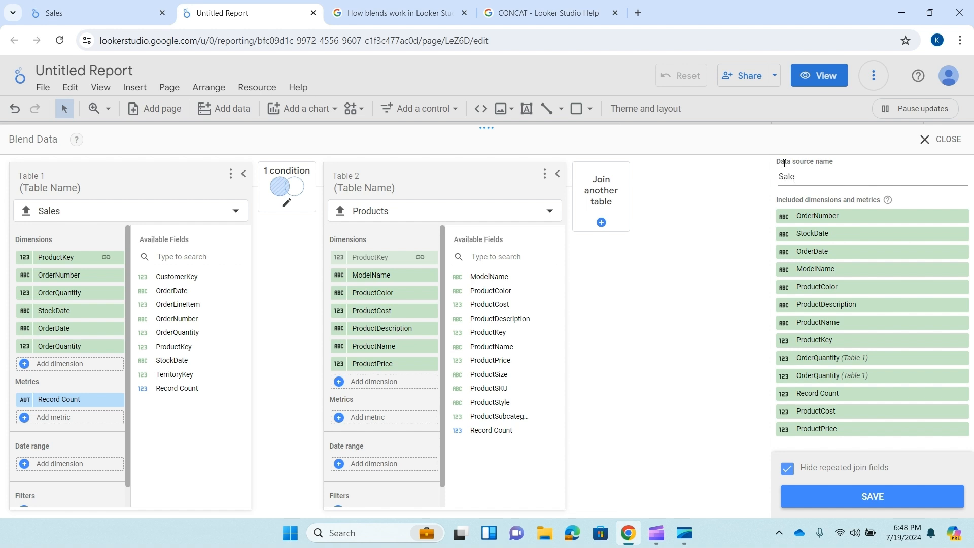
type("s")
key("BackSpace")
key("BackSpace")
type("Complete Sales Data")
key("BackSpace")
key("BackSpace")
key("BackSpace")
key("BackSpace")
key("BackSpace")
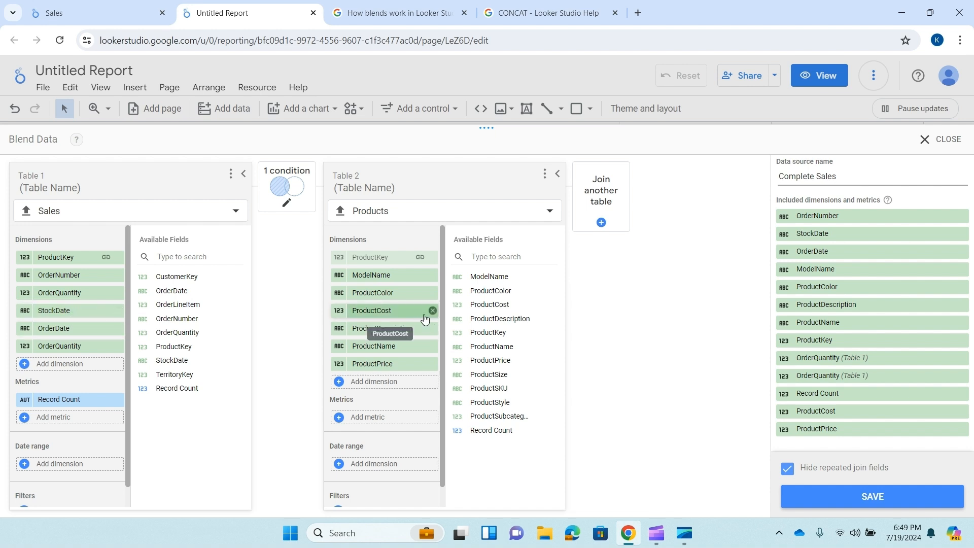
- Join the Territories data source to the blend as Table 3, confirming its addition to the report, and add SalesTerritoryKey as its dimension
left_click(608, 192)
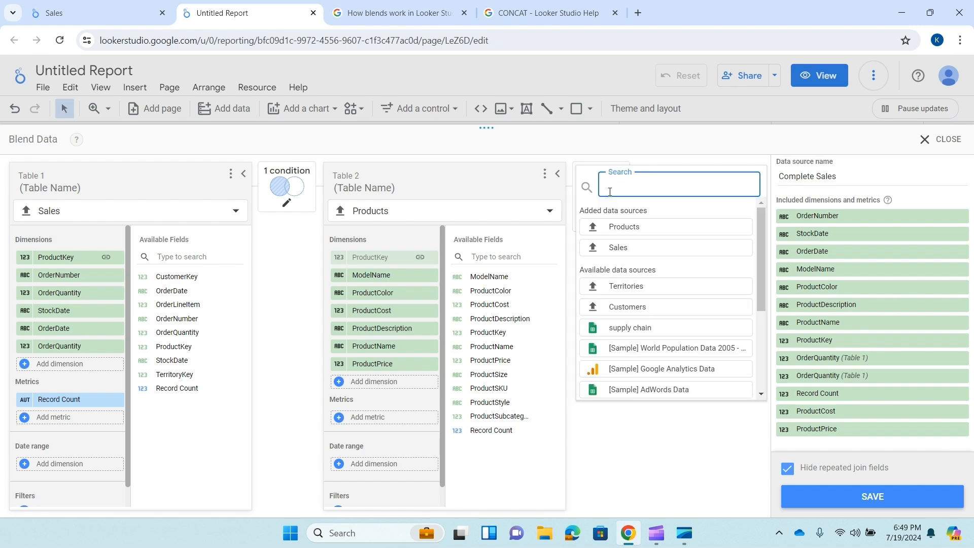
left_click(638, 287)
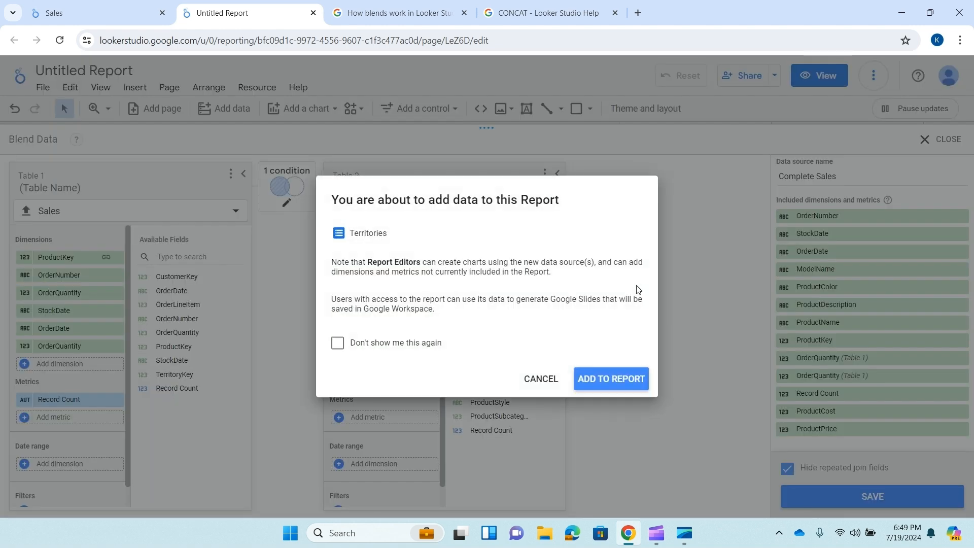
left_click(613, 381)
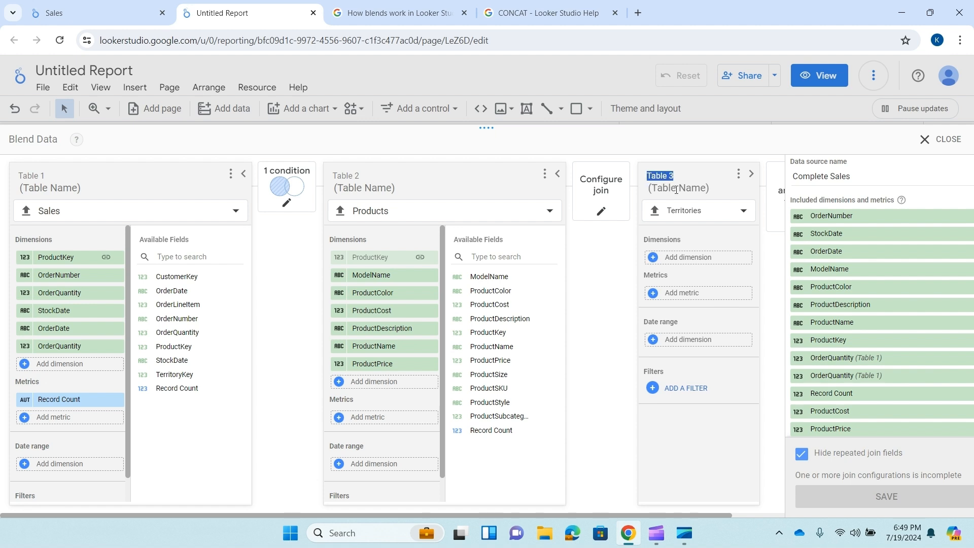
left_click(694, 258)
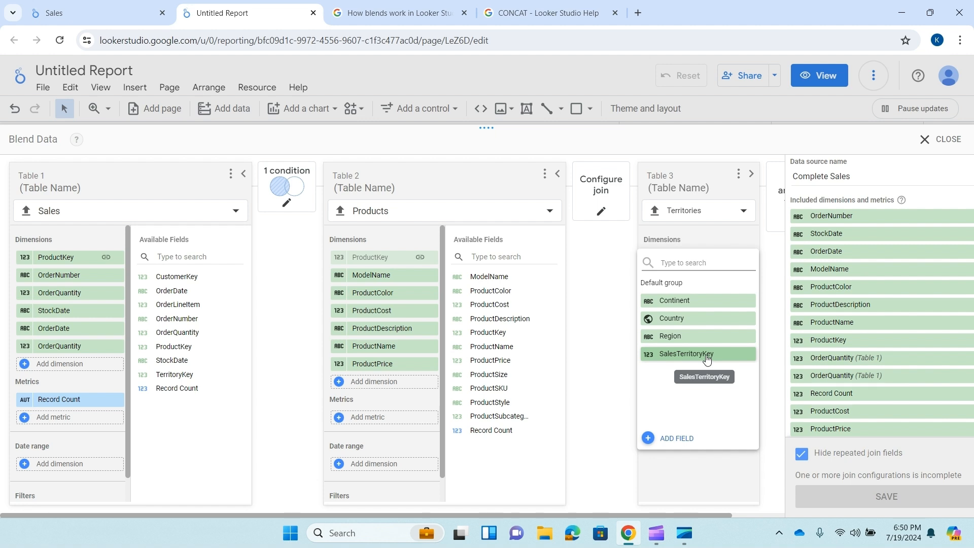
left_click(708, 355)
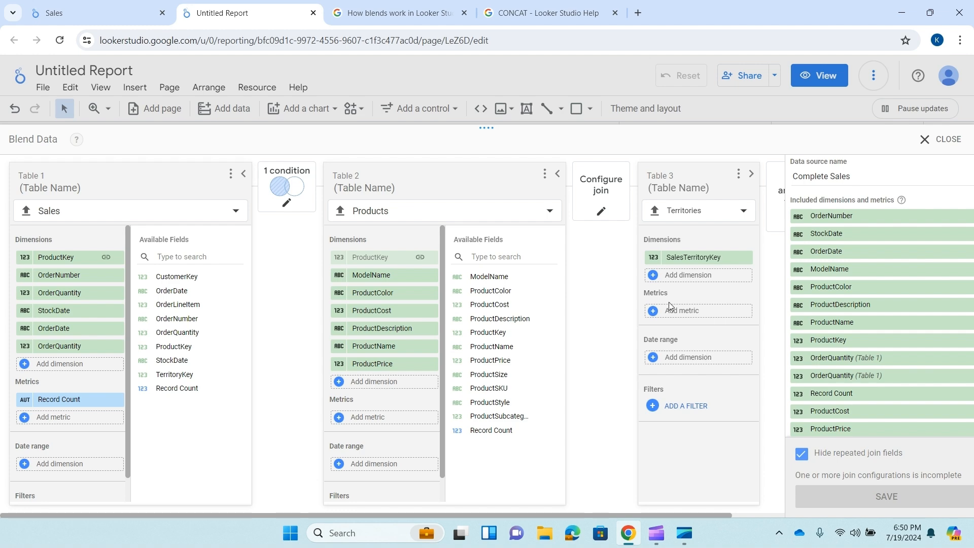
left_click(597, 193)
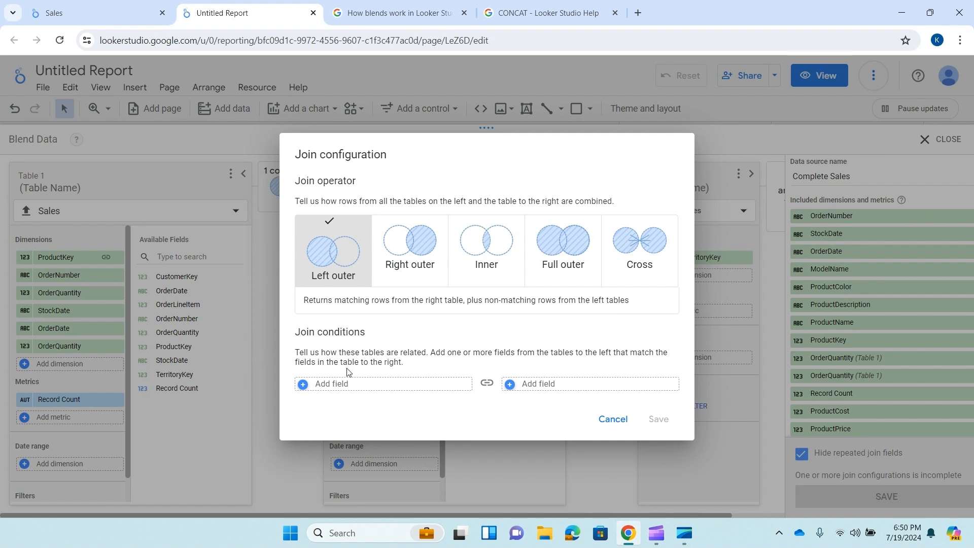
left_click(385, 383)
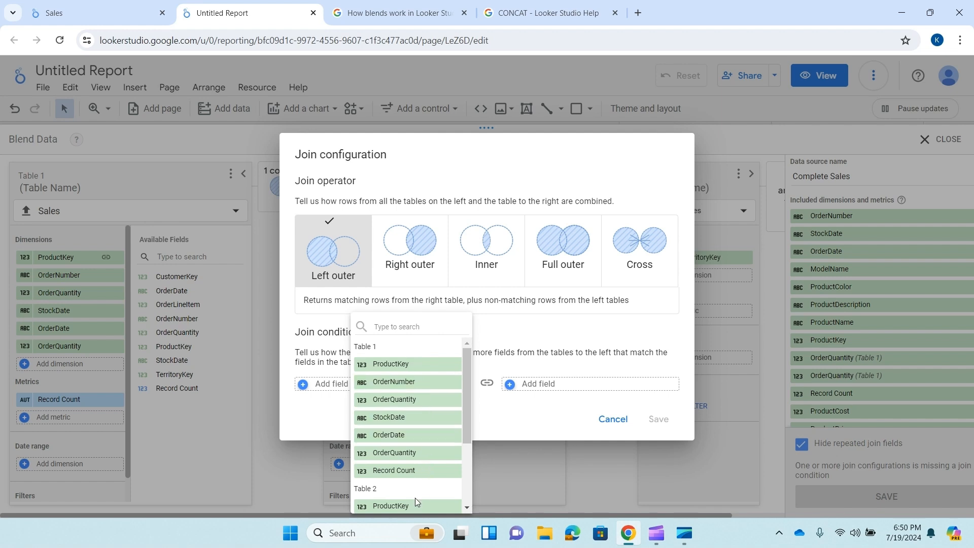
scroll(419, 446, "down", 2)
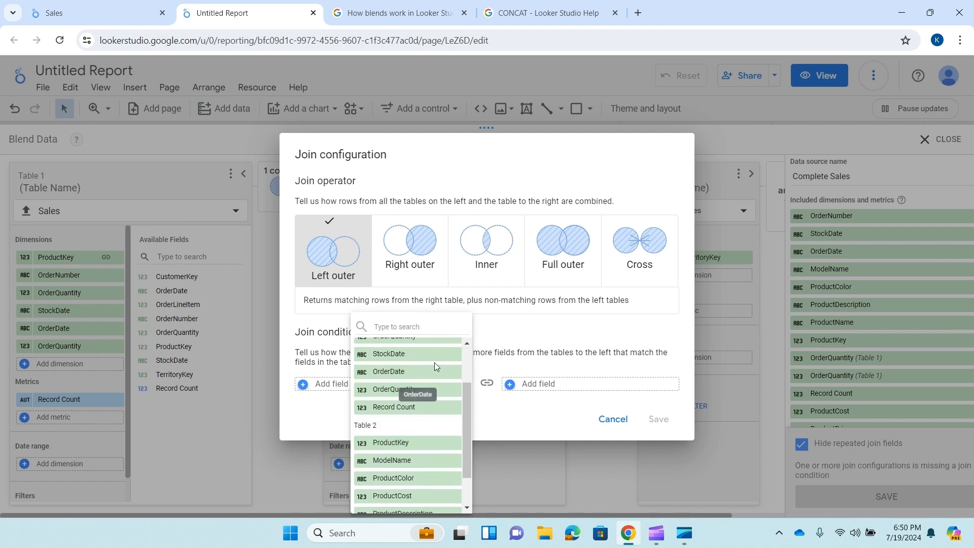
scroll(435, 402, "up", 2)
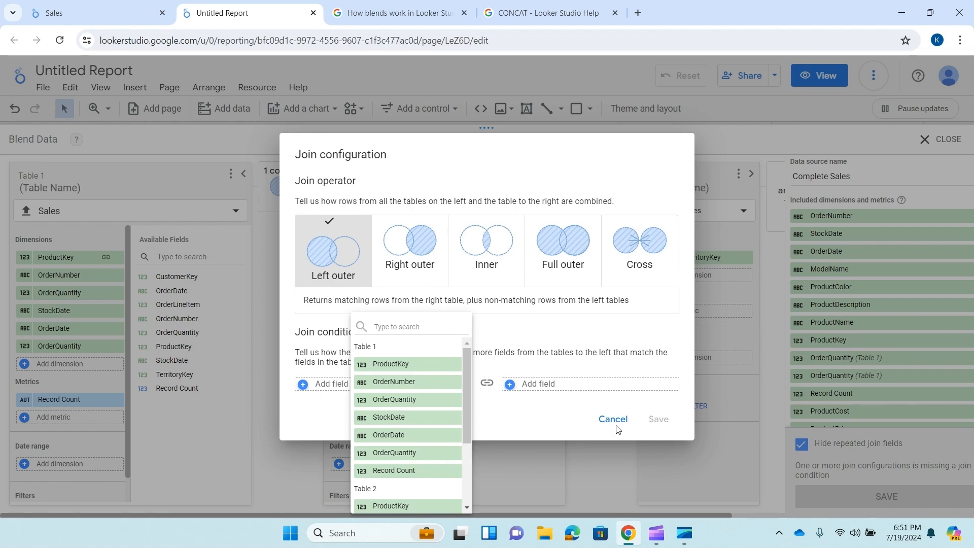
left_click(616, 425)
left_click(616, 424)
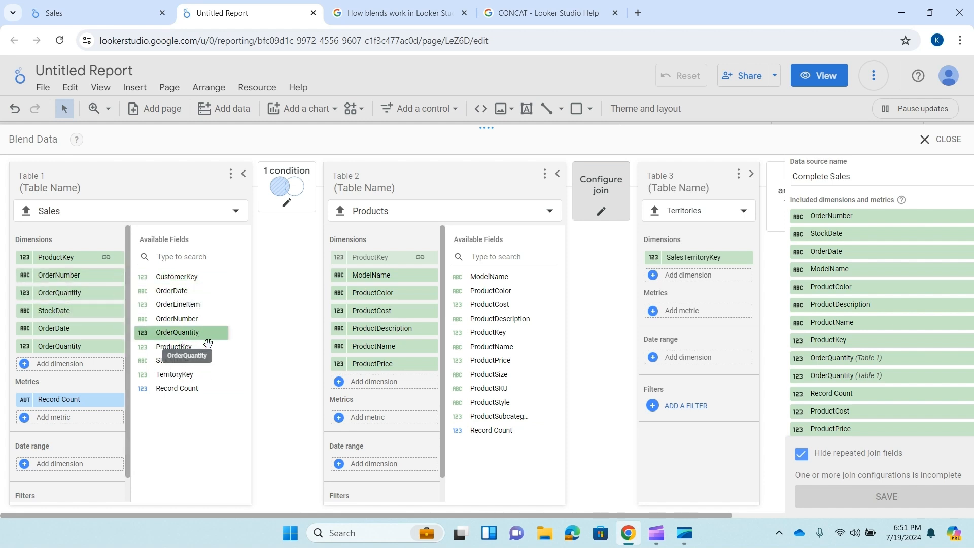
- Add TerritoryKey and CustomerKey to the Sales table's dimensions
left_click_drag(181, 376, 84, 374)
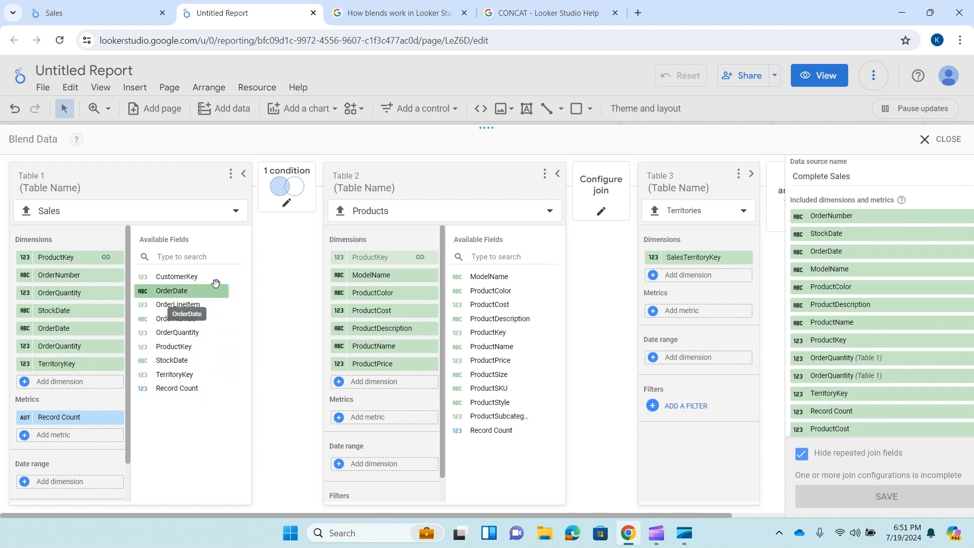
left_click_drag(203, 278, 81, 381)
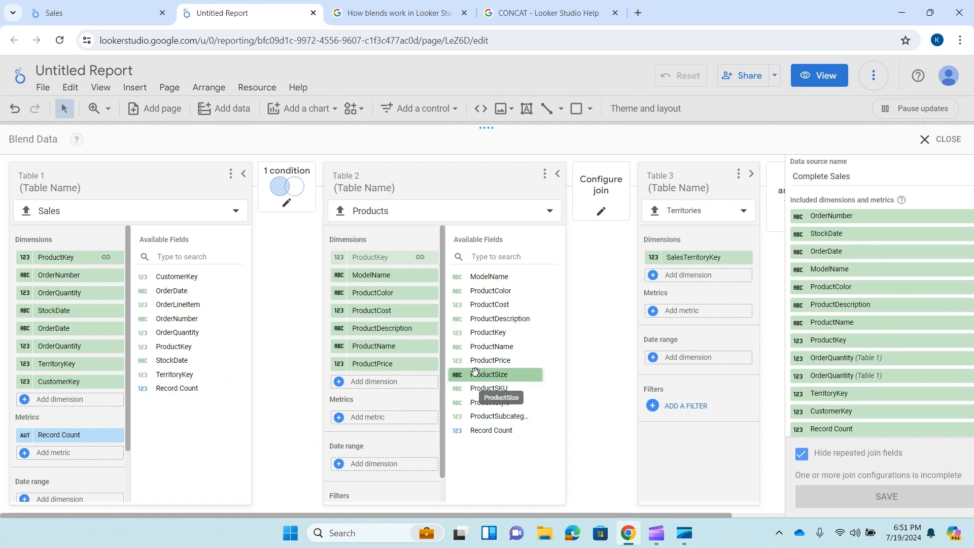
- Configure the Territories join as left outer, matching TerritoryKey from Table 1 with SalesTerritoryKey from Table 3, and save it
left_click(598, 186)
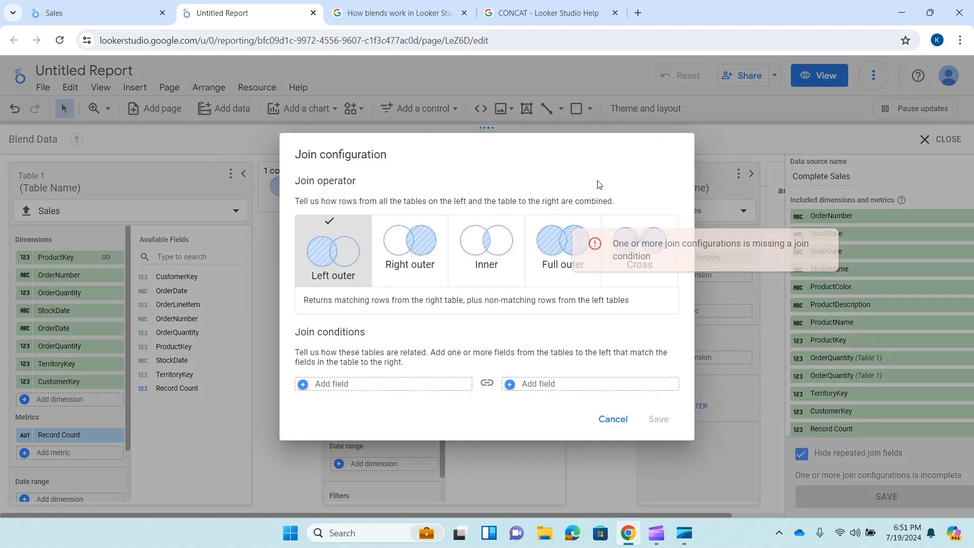
left_click(349, 385)
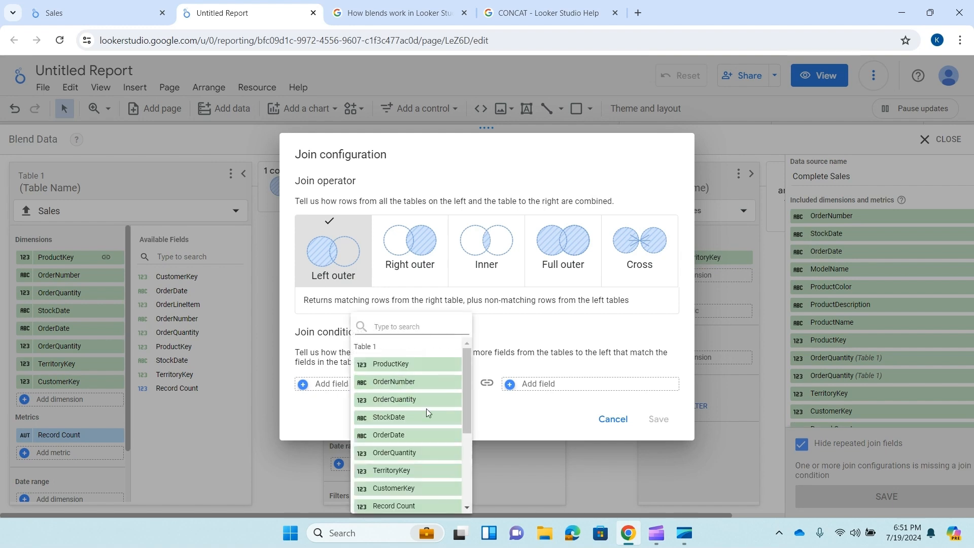
left_click(406, 470)
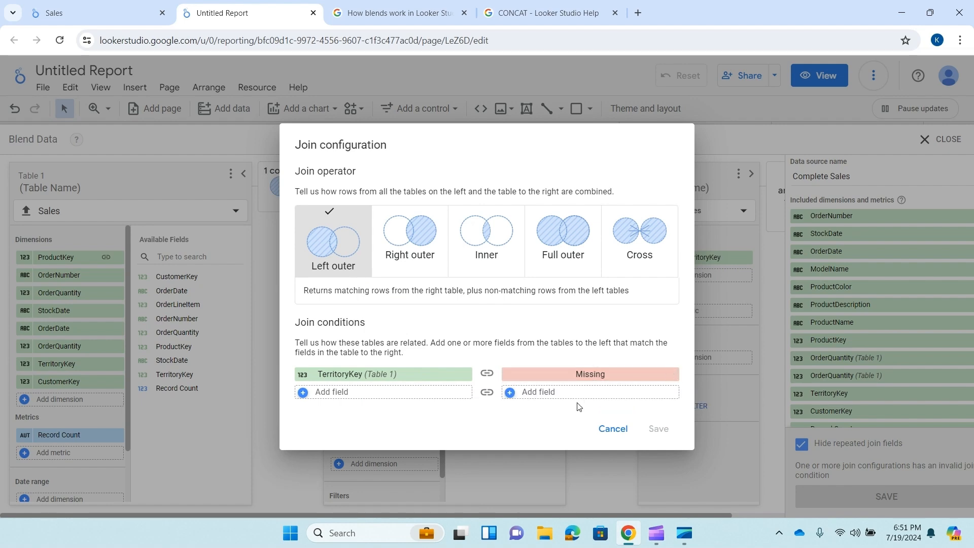
left_click(551, 376)
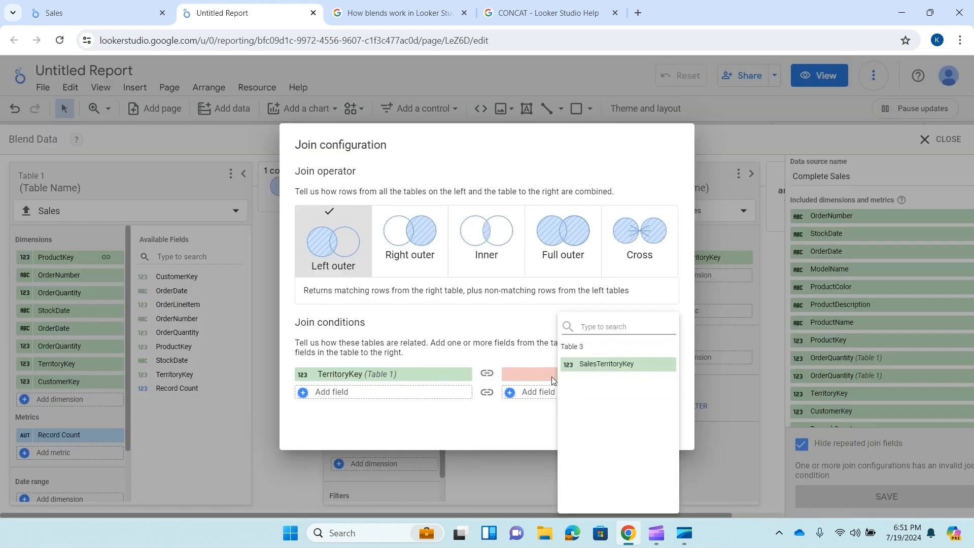
left_click(618, 365)
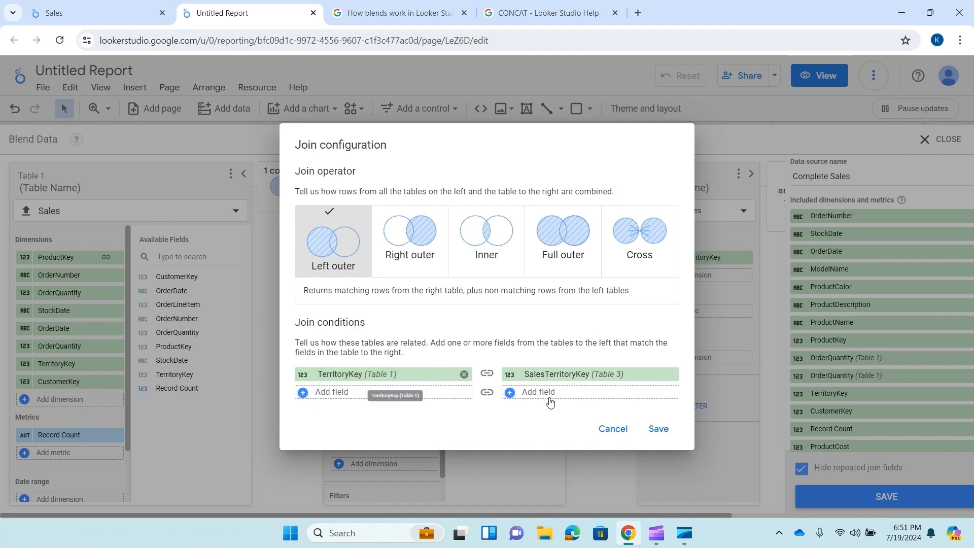
left_click(659, 429)
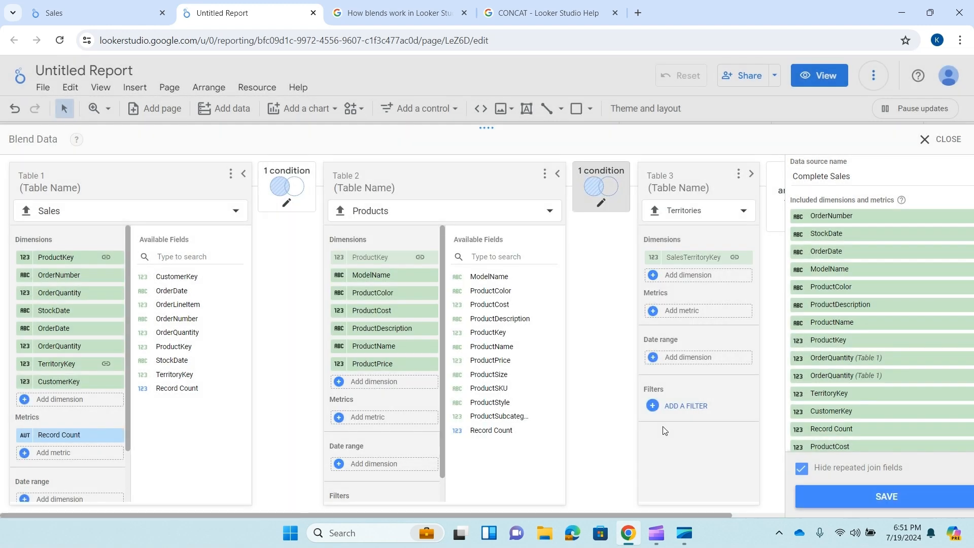
- Add Continent, Country and Region to the Territories table's dimensions
left_click(695, 274)
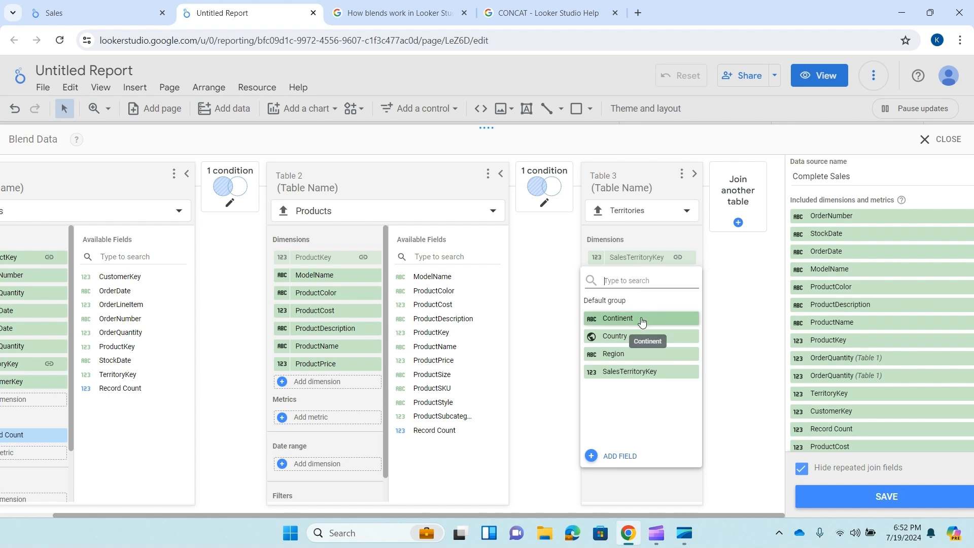
left_click(641, 318)
left_click(643, 294)
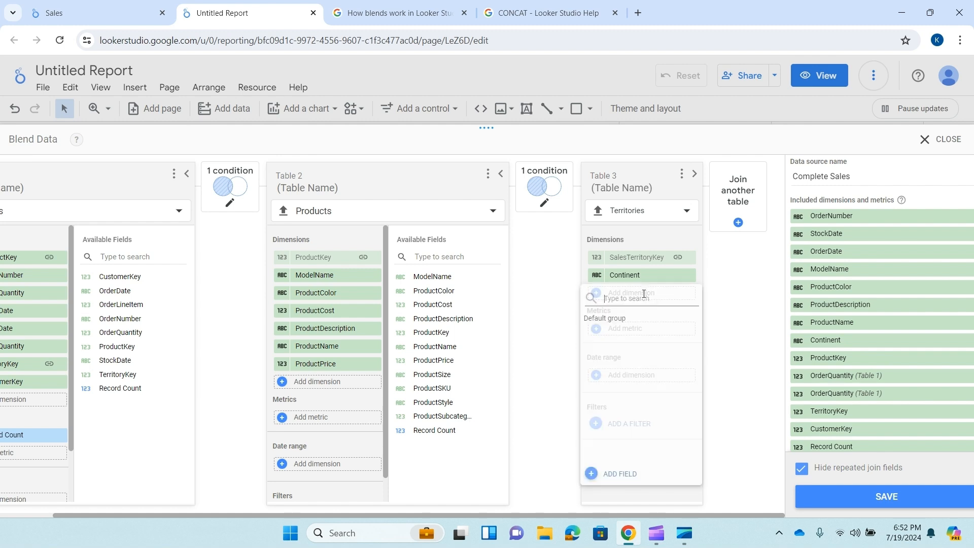
left_click(641, 358)
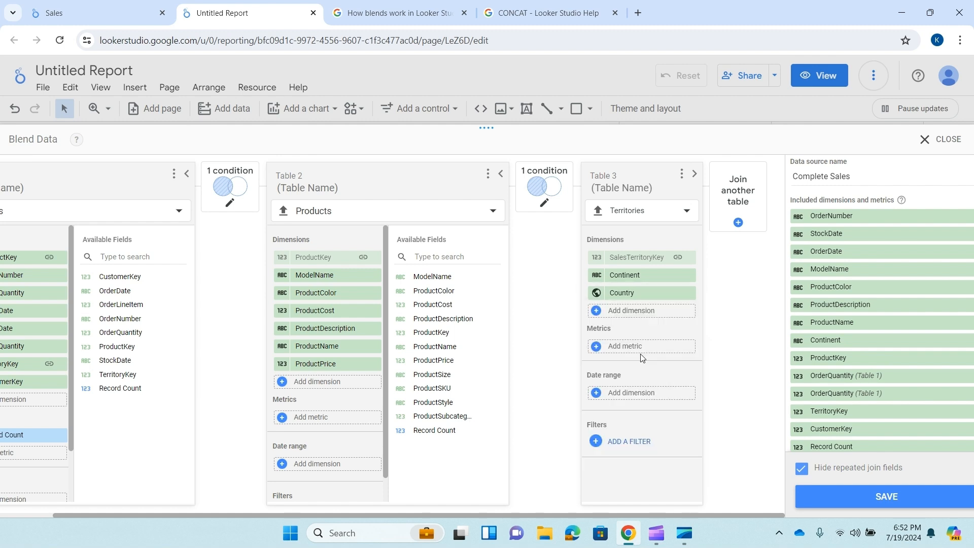
left_click(642, 310)
left_click(643, 389)
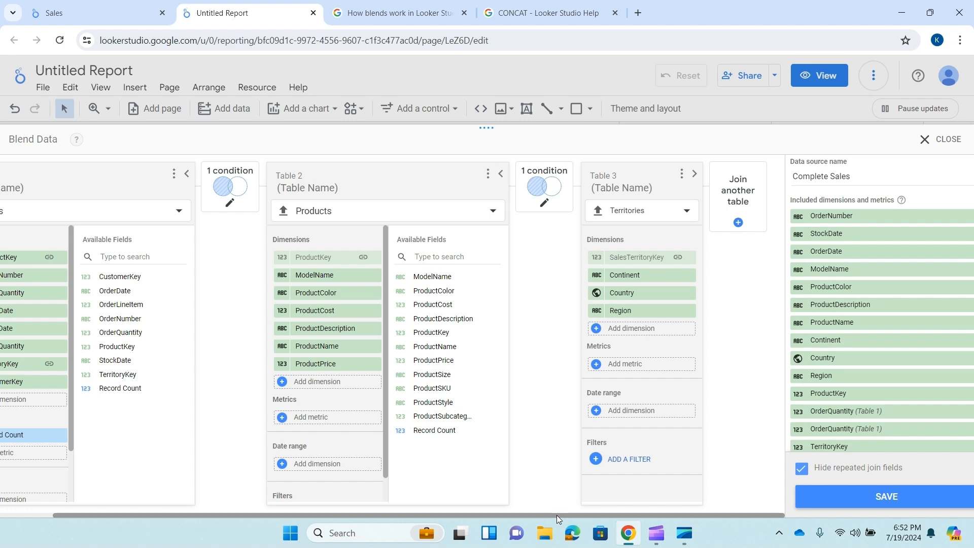
- Join the Customers data source to the blend as Table 4, confirming its addition to the report, and add CustomerKey as its dimension
left_click_drag(556, 515, 602, 516)
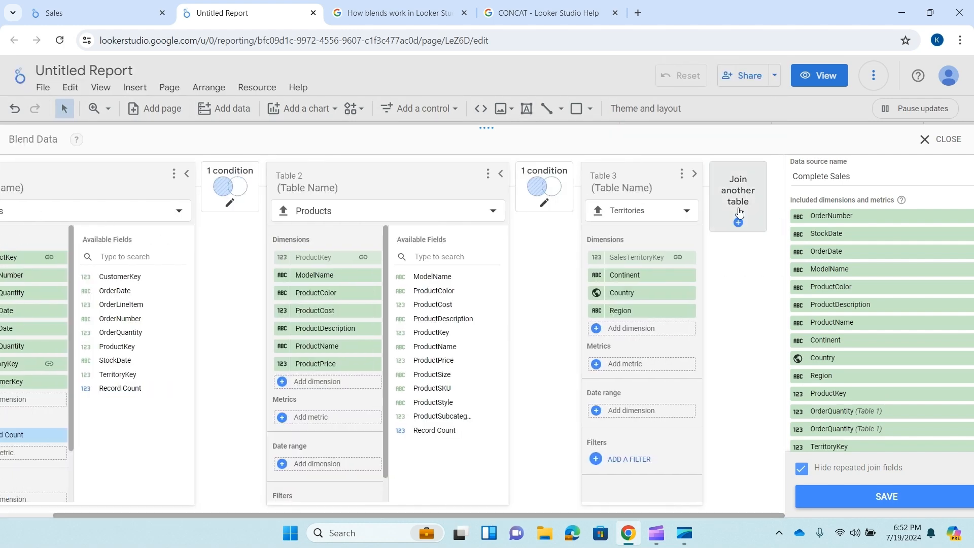
left_click(752, 195)
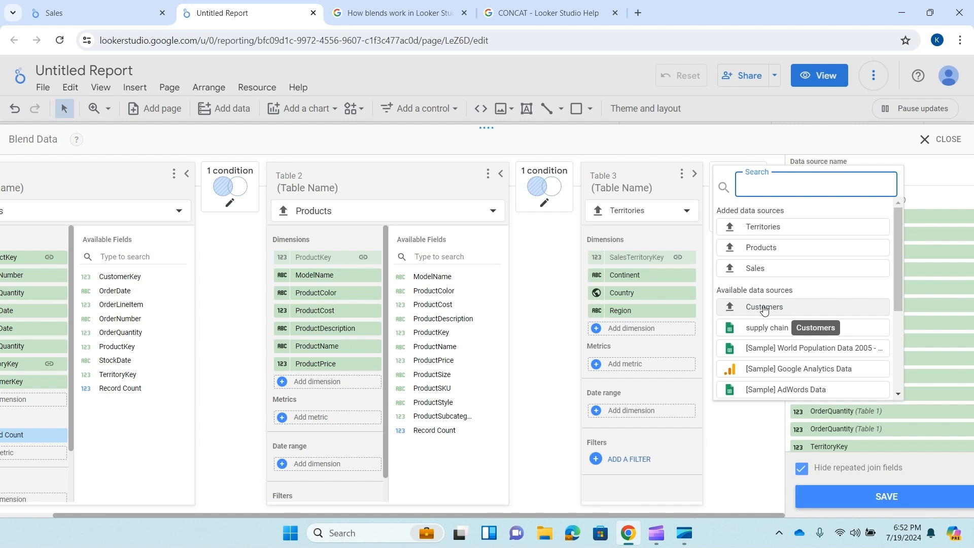
left_click_drag(719, 212, 799, 213)
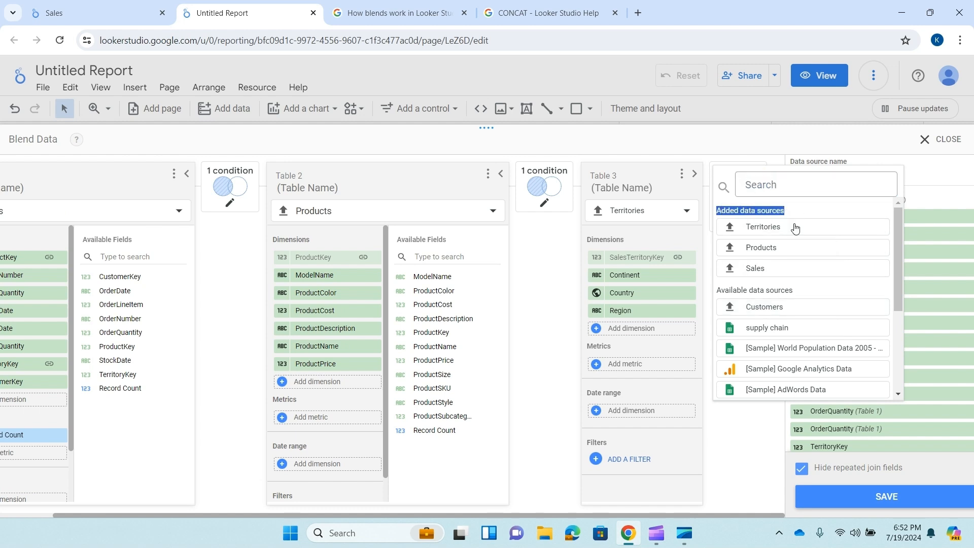
left_click(757, 307)
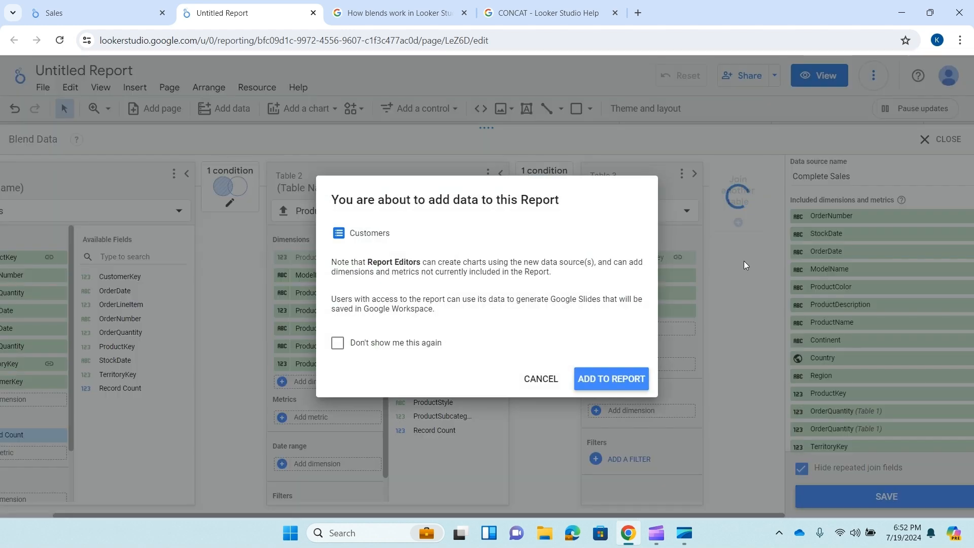
left_click(635, 379)
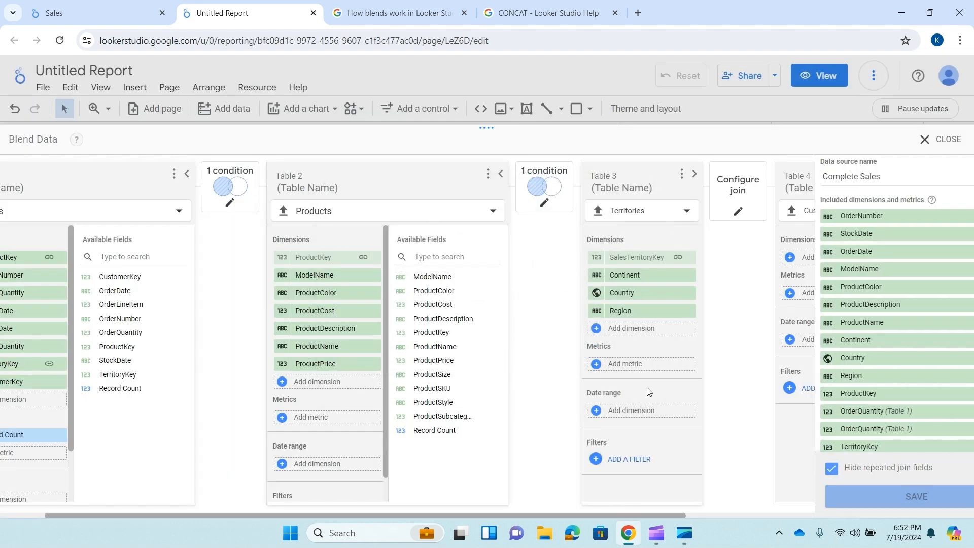
left_click_drag(643, 514, 812, 511)
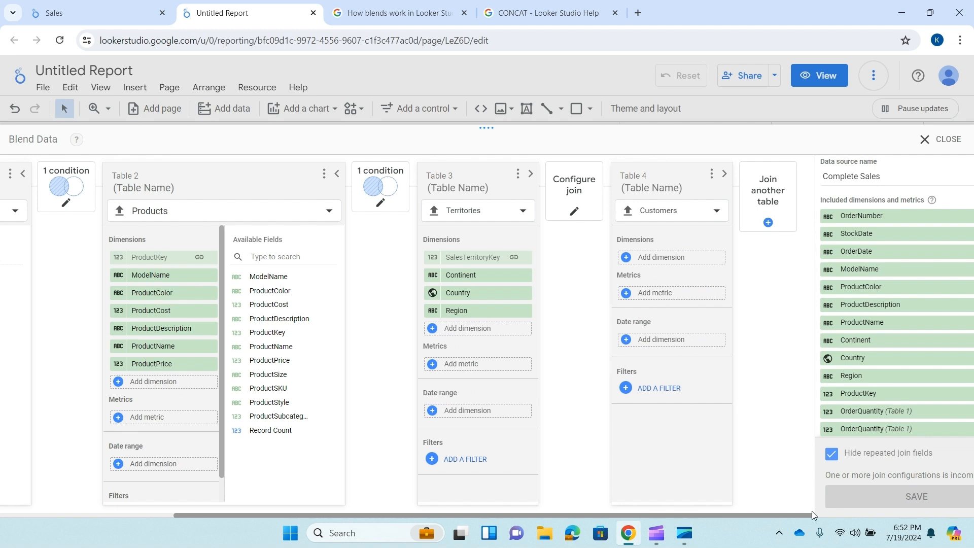
left_click(654, 259)
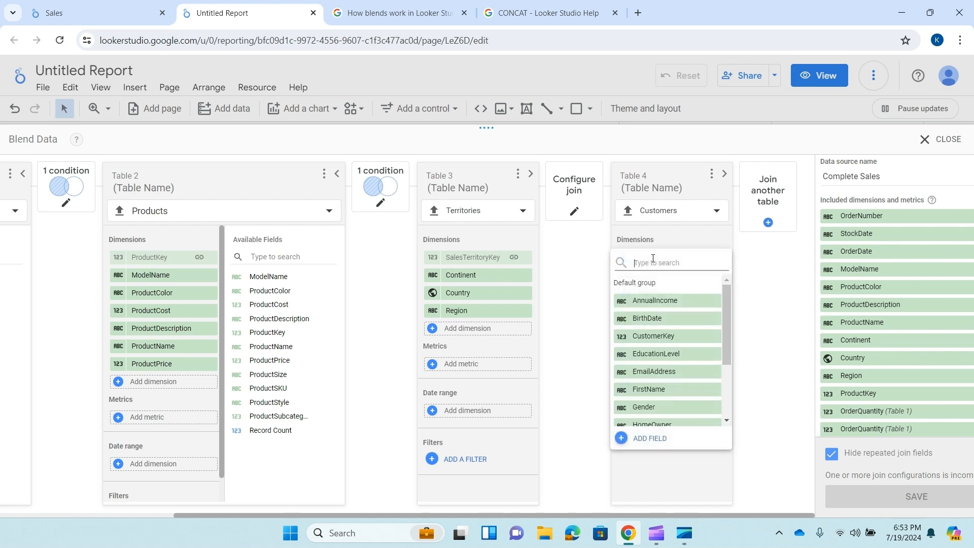
left_click(666, 336)
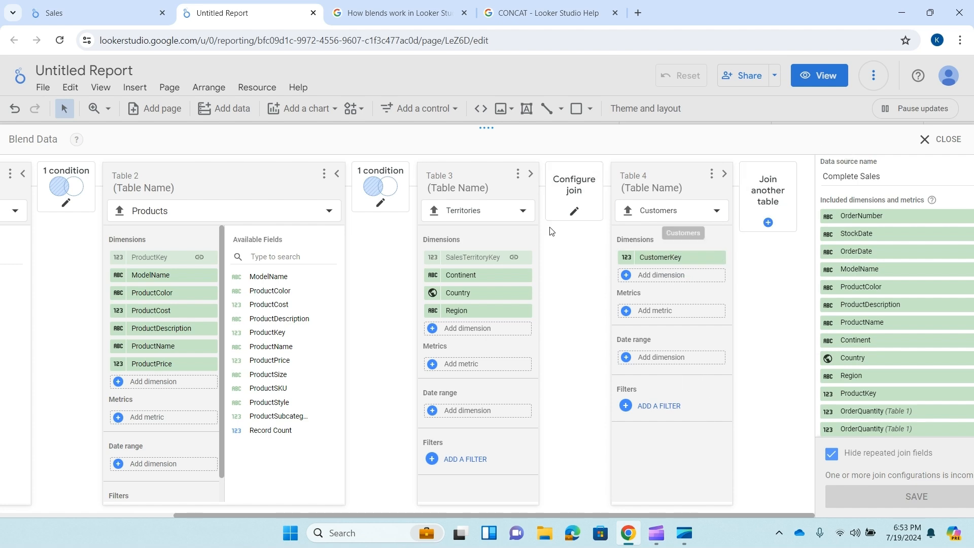
- Configure the Customers join as left outer, matching CustomerKey from Table 1 with CustomerKey from Table 4, and save it
left_click(579, 185)
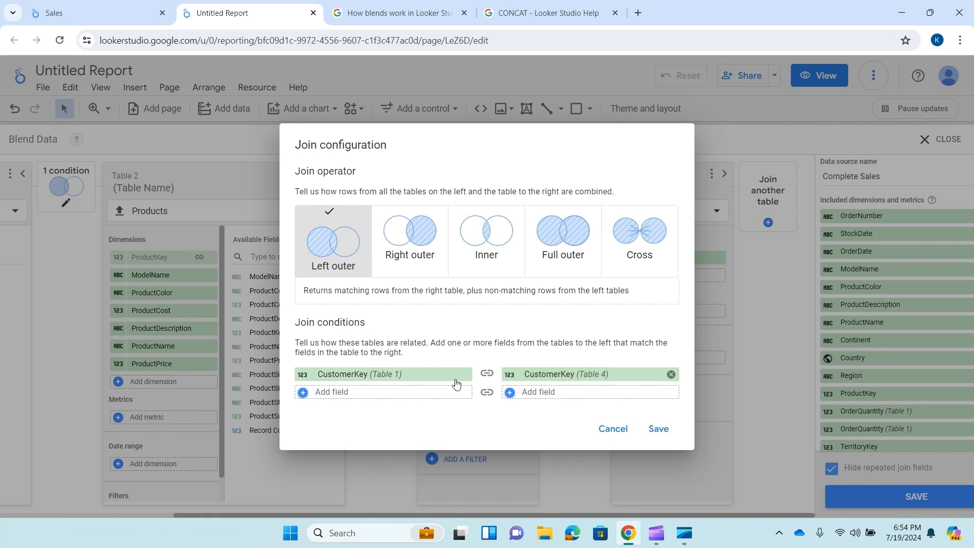
left_click(659, 429)
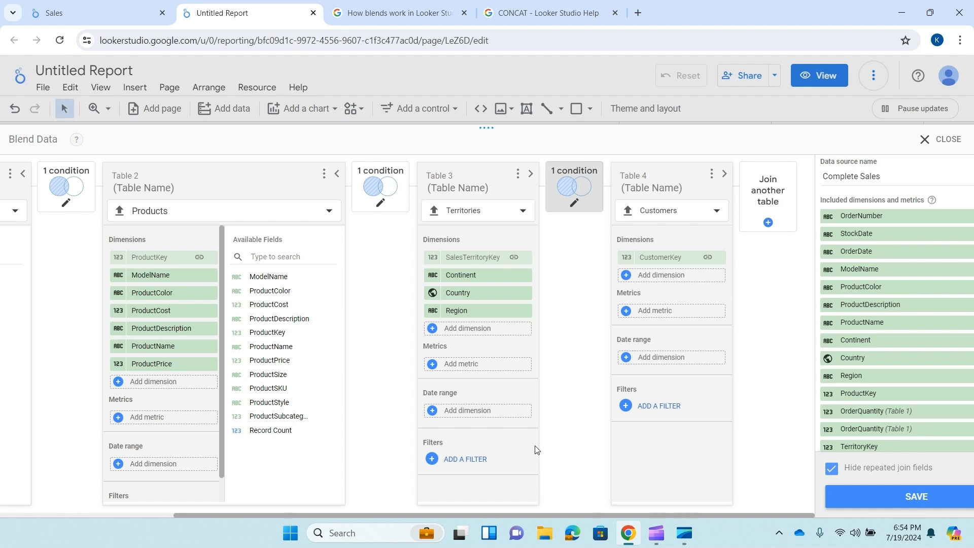
- Add AnnualIncome, BirthDate and EducationLevel to the Customers table's dimensions
left_click_drag(550, 515, 350, 509)
left_click_drag(242, 505, 399, 517)
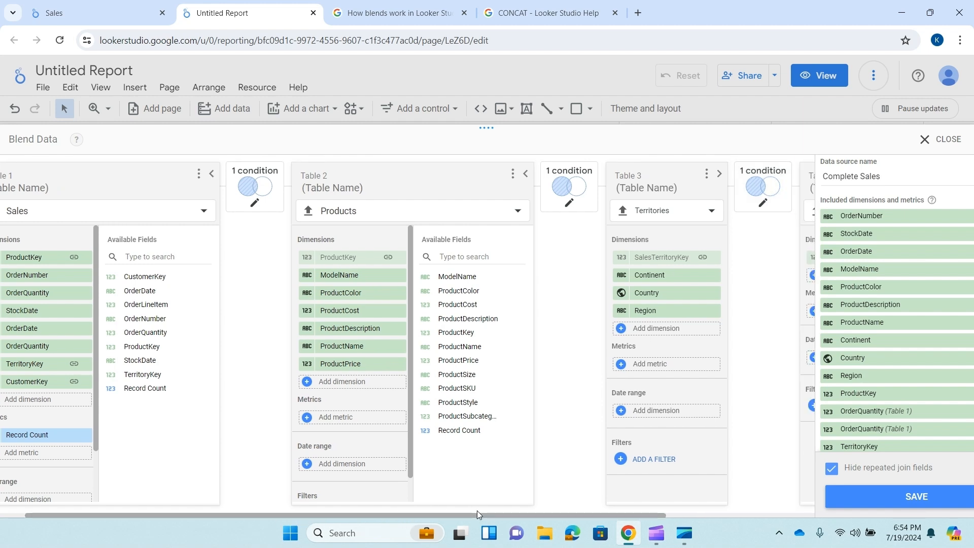
left_click_drag(350, 504, 404, 514)
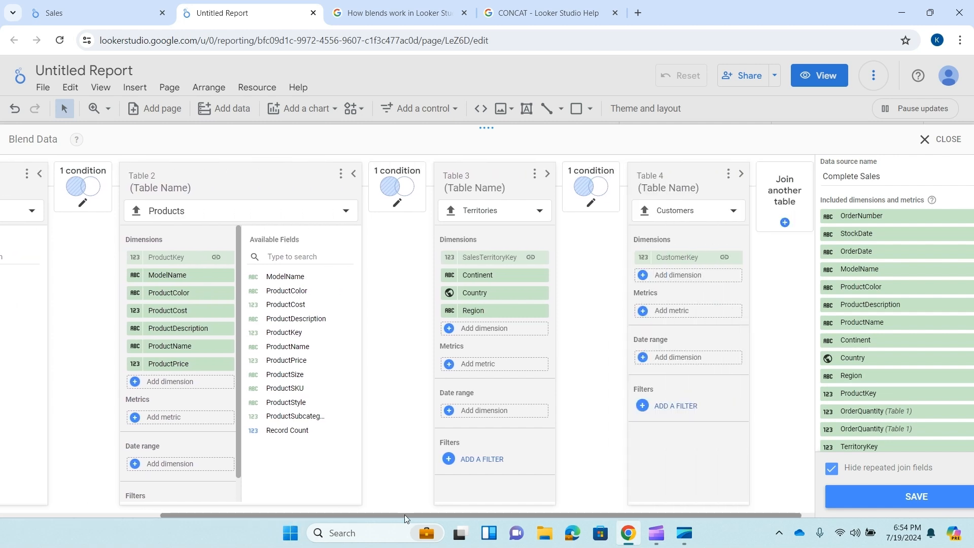
left_click(670, 277)
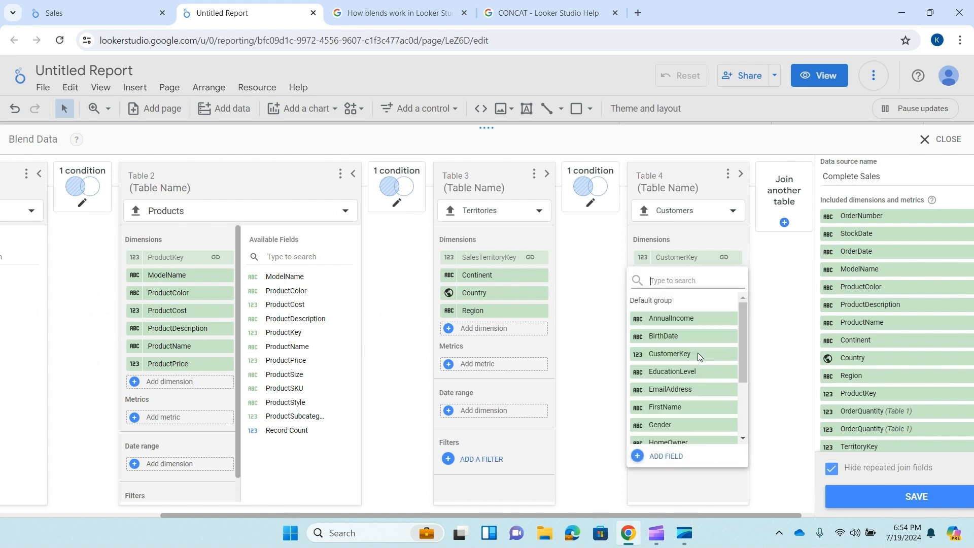
left_click(682, 318)
left_click(691, 301)
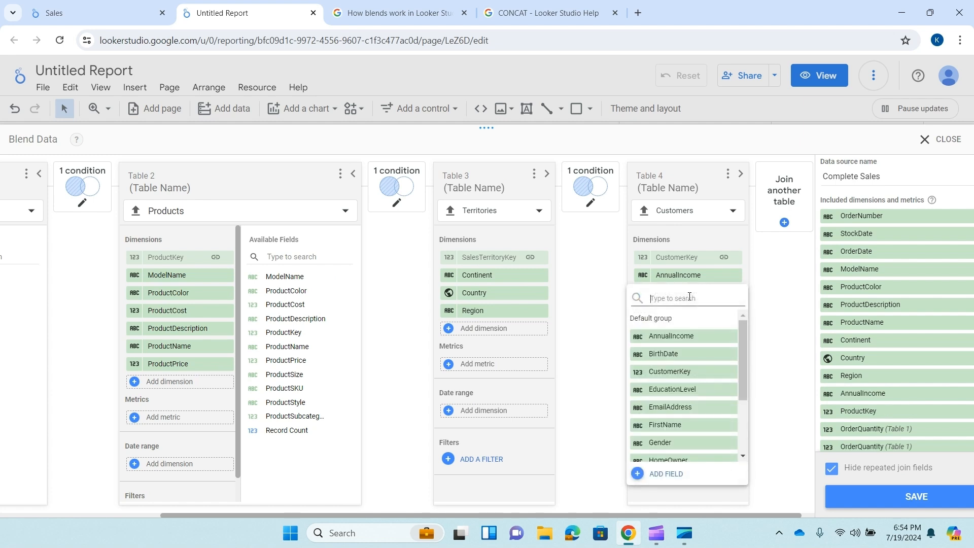
left_click(686, 354)
left_click(673, 312)
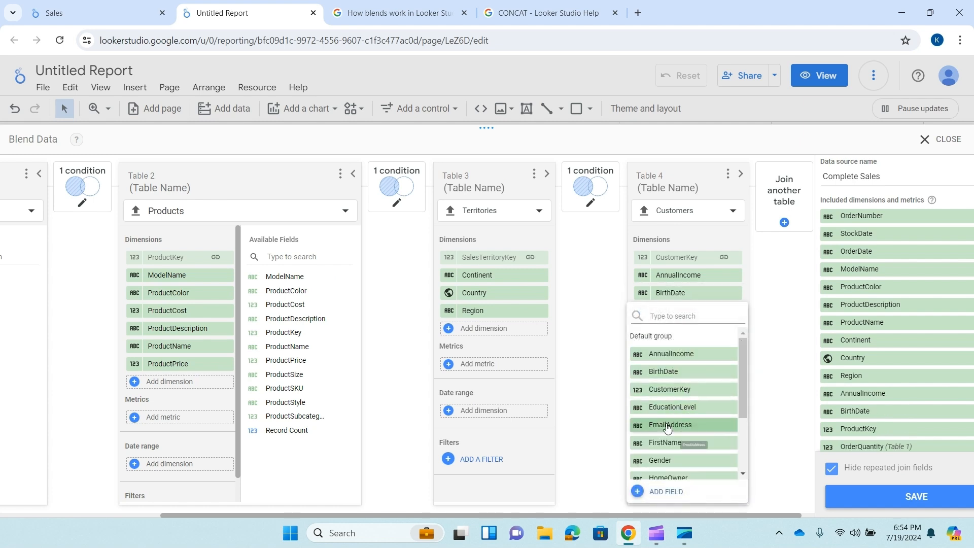
left_click(710, 414)
- Add EmailAddress to the Customers table's dimensions and remove it again
left_click(698, 326)
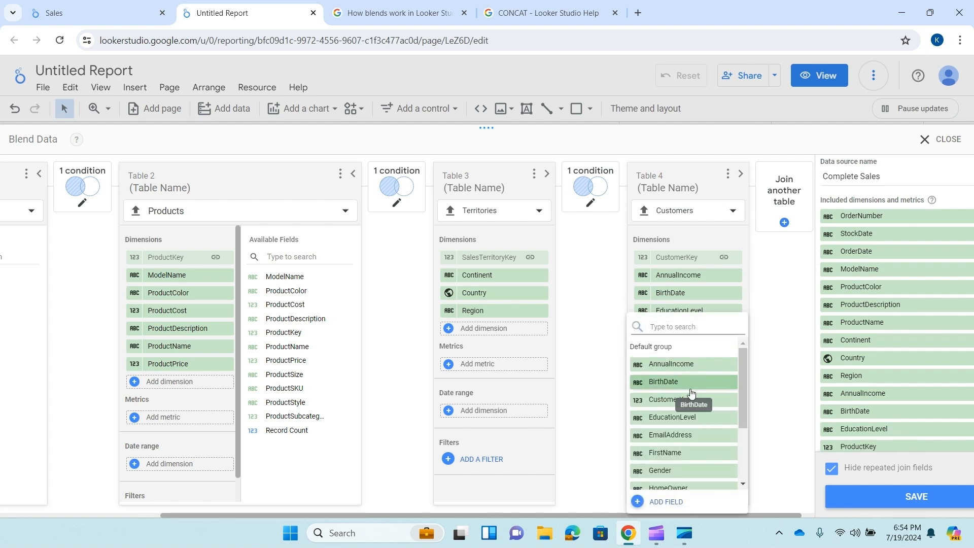
left_click(694, 436)
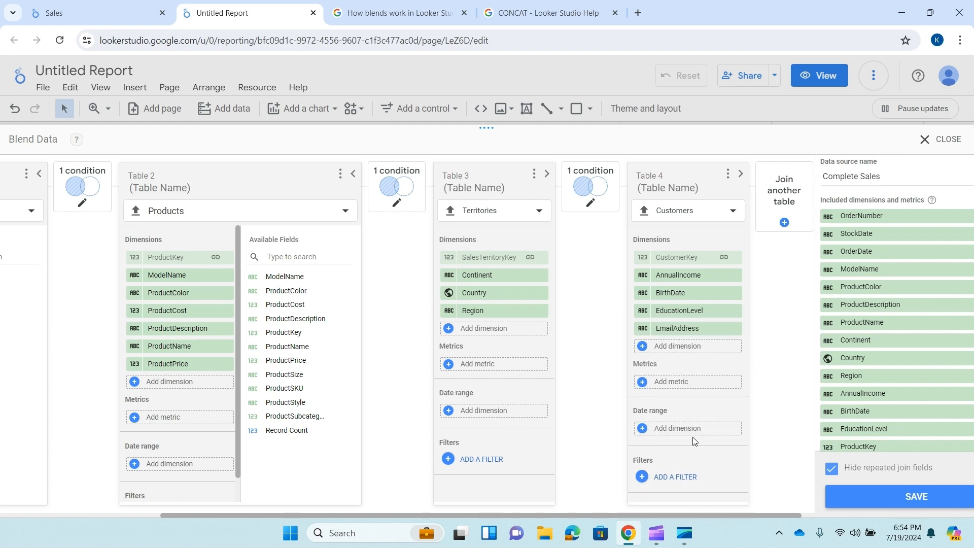
left_click(737, 328)
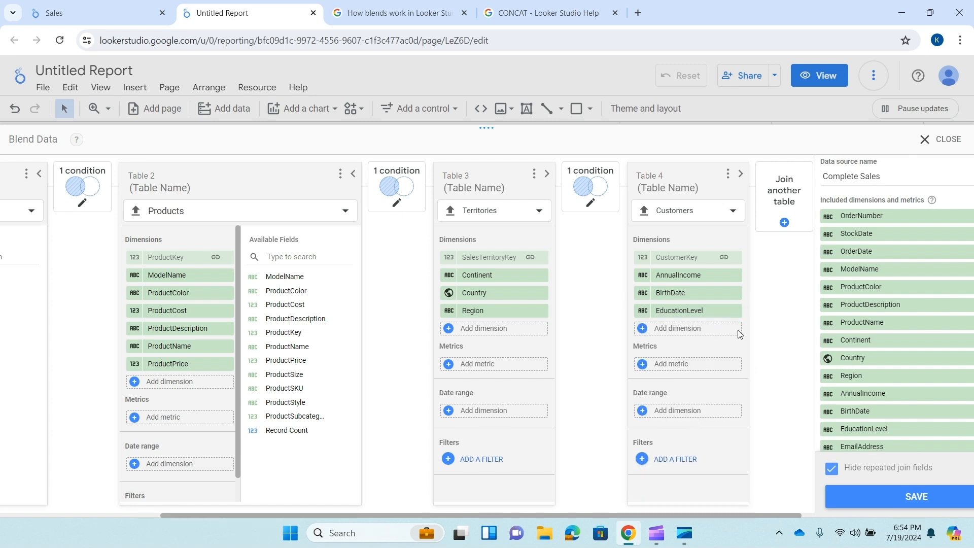
- Add FirstName and Gender to the Customers table's dimensions
left_click(685, 328)
scroll(695, 375, "down", 1)
scroll(696, 375, "down", 1)
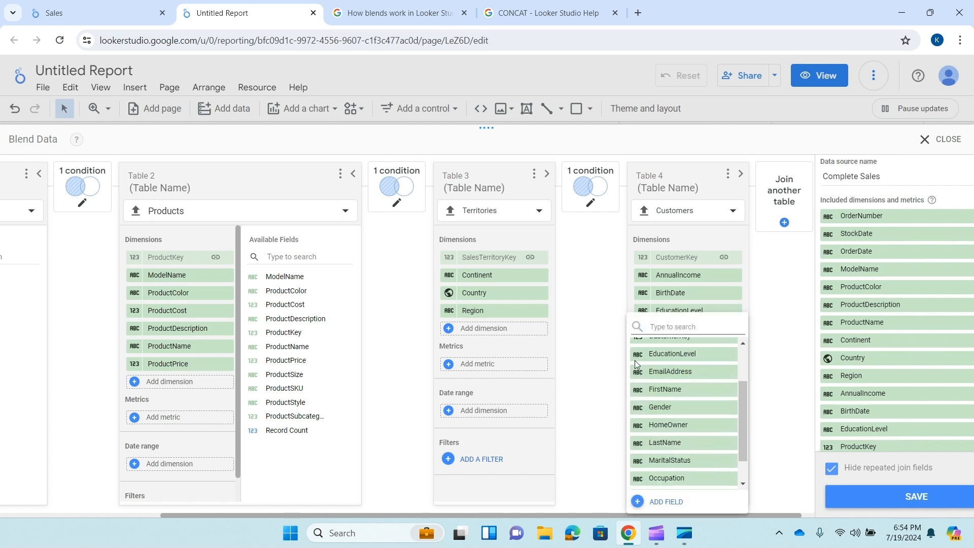
left_click(676, 393)
left_click(686, 348)
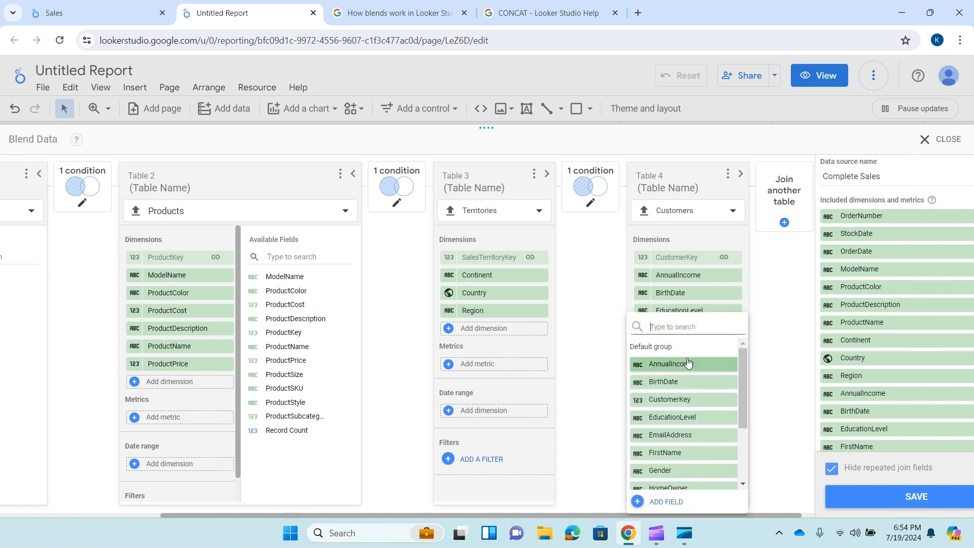
scroll(688, 439, "down", 3)
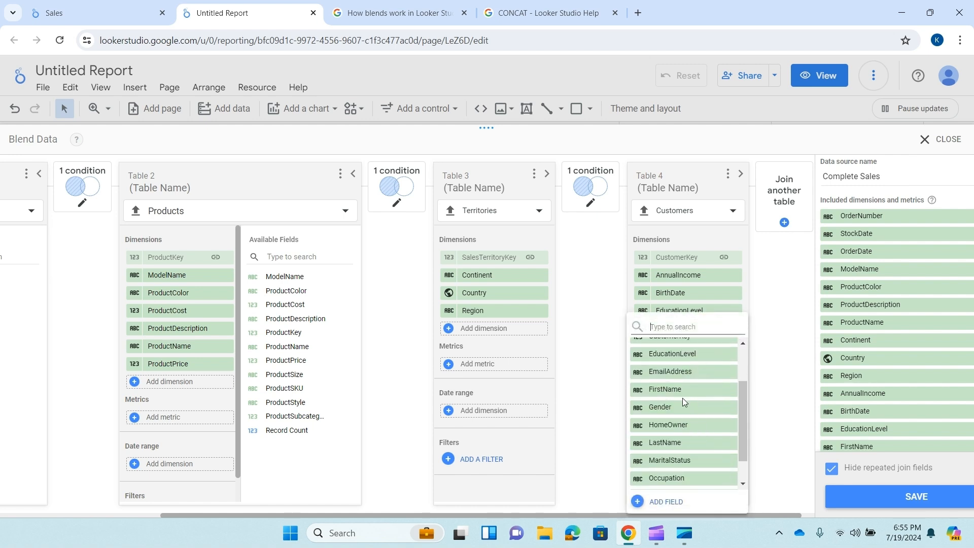
left_click(665, 409)
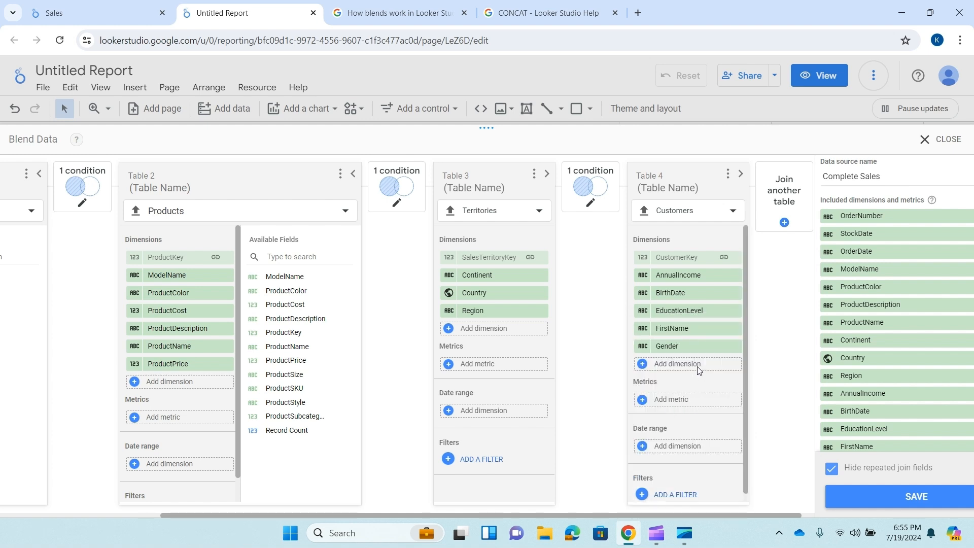
- Add HomeOwner and LastName to the Customers table's dimensions
left_click(698, 370)
scroll(681, 446, "down", 3)
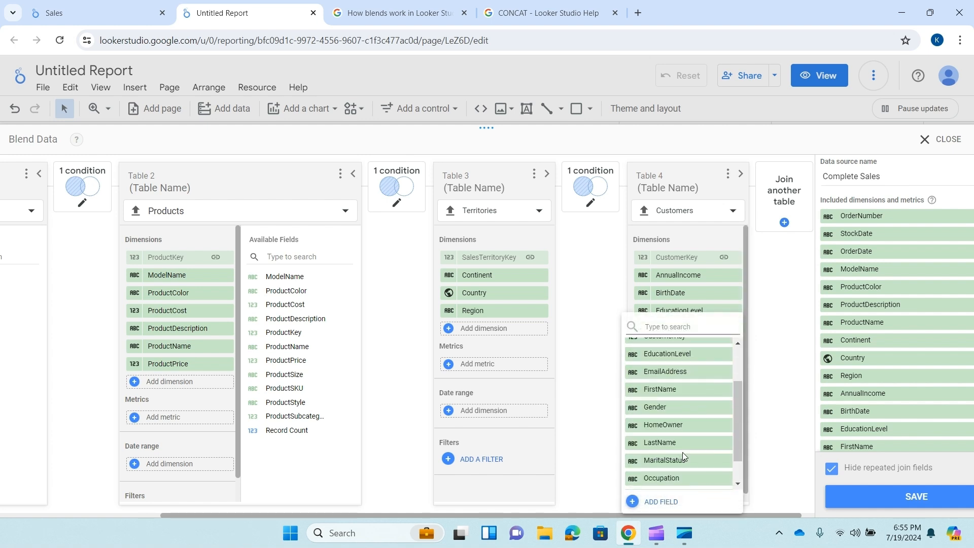
left_click(683, 425)
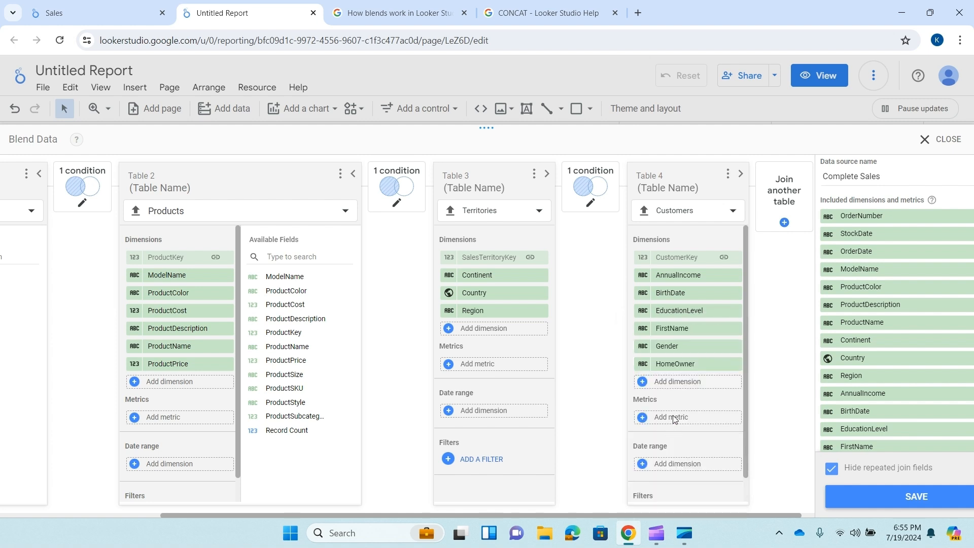
left_click(690, 381)
scroll(697, 416, "down", 3)
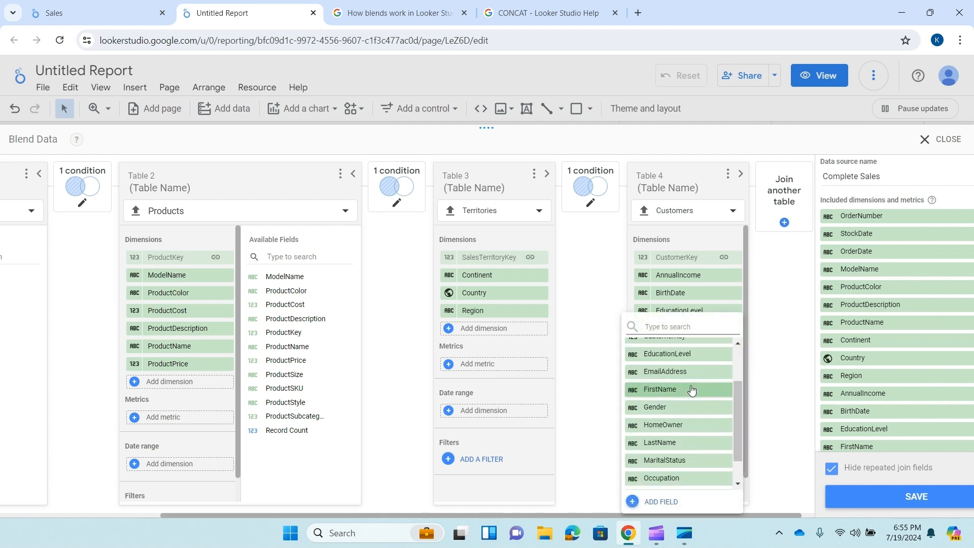
left_click(680, 442)
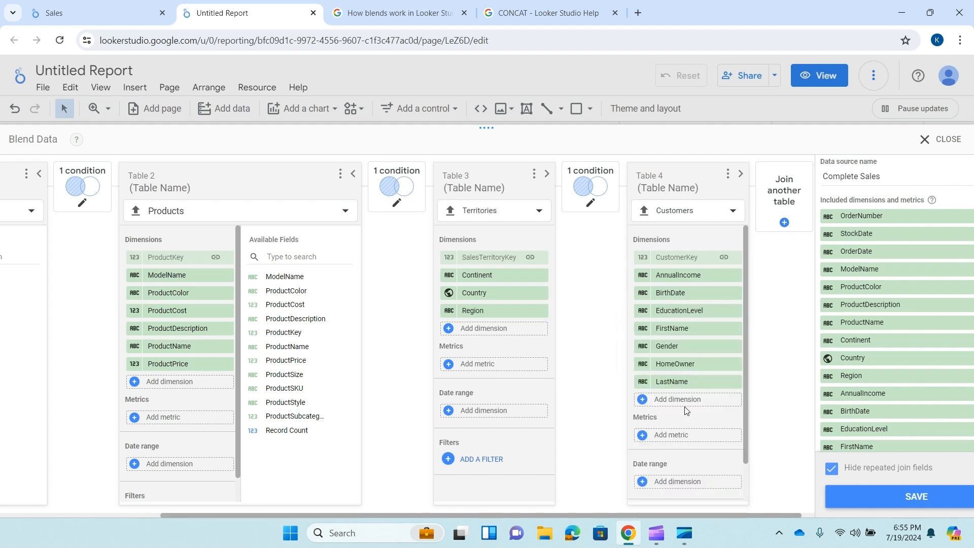
- Add MaritalStatus and Occupation to the Customers table's dimensions
scroll(687, 406, "down", 1)
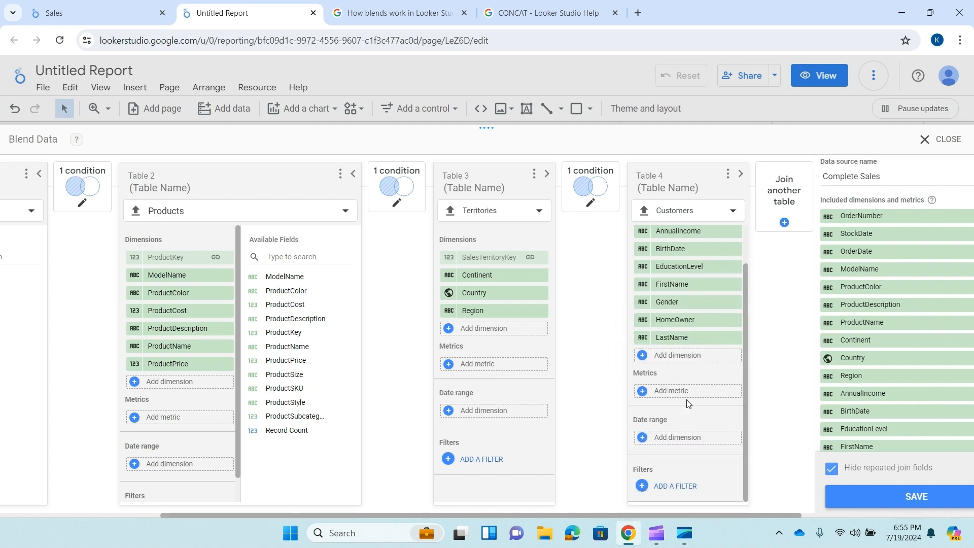
left_click(687, 355)
scroll(698, 406, "down", 3)
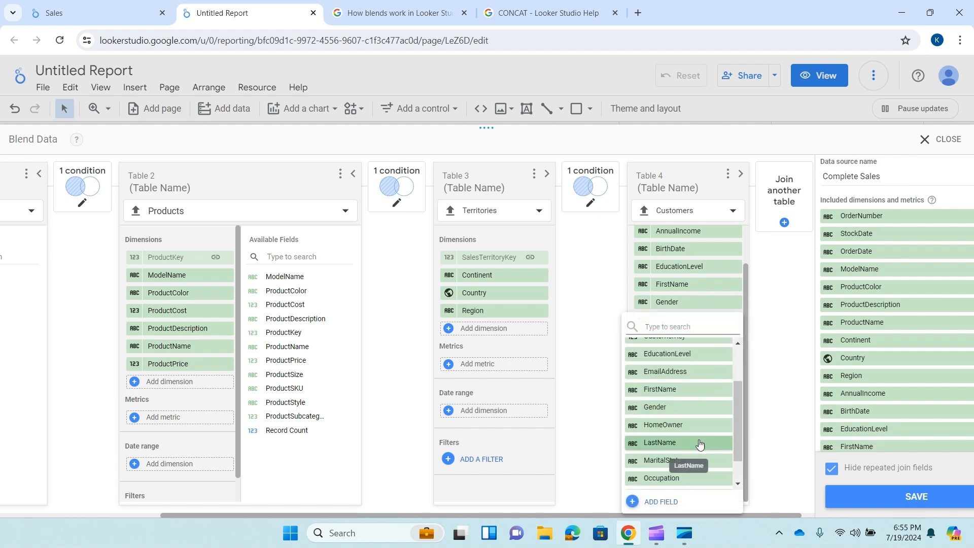
scroll(737, 415, "down", 2)
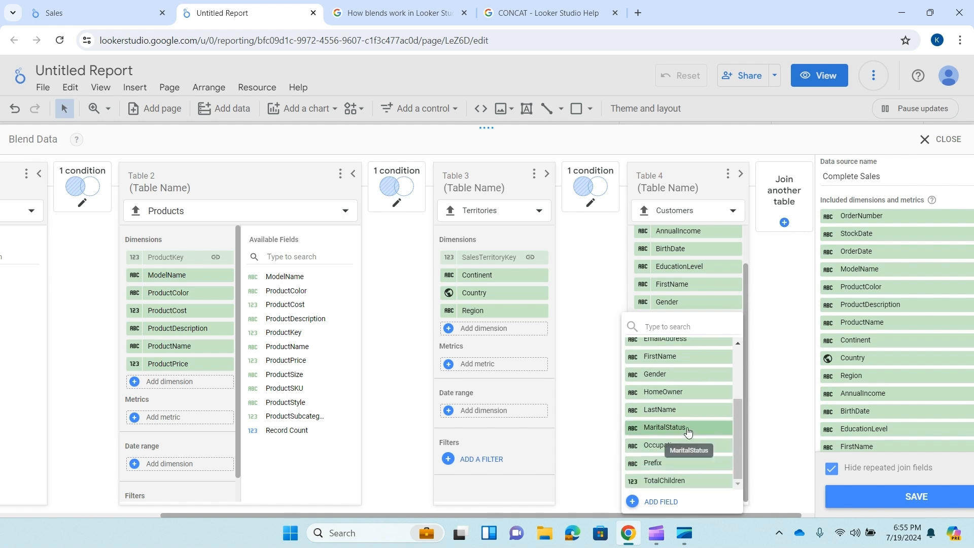
left_click(687, 429)
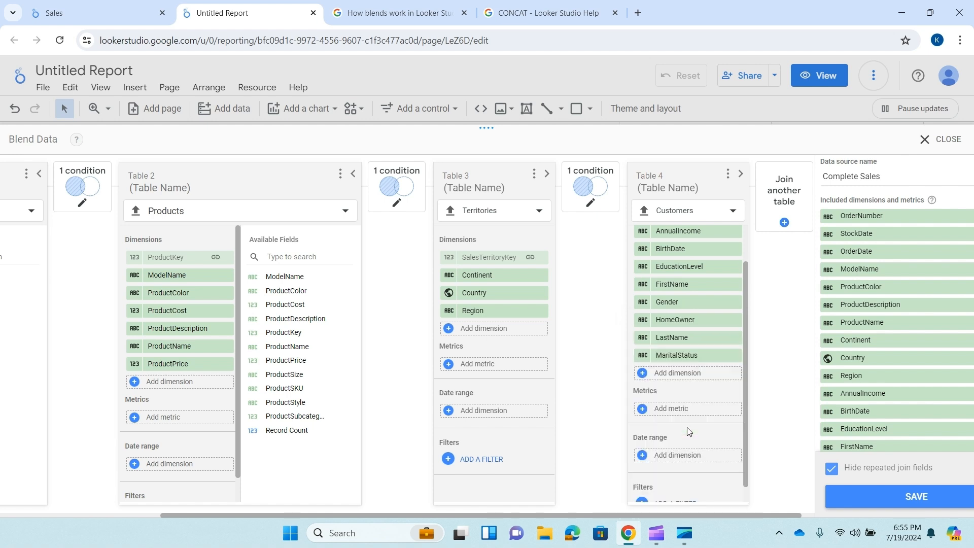
left_click(700, 370)
scroll(700, 386, "down", 3)
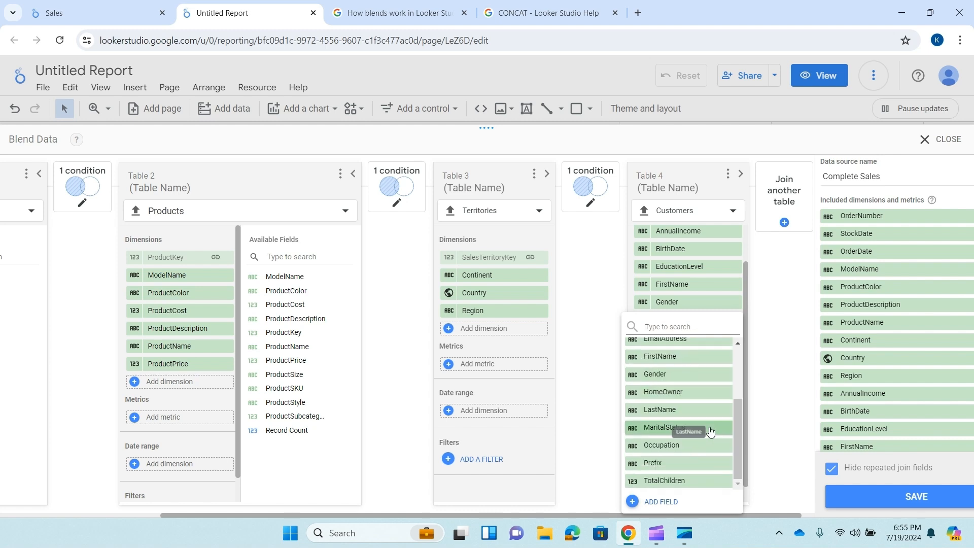
left_click(712, 447)
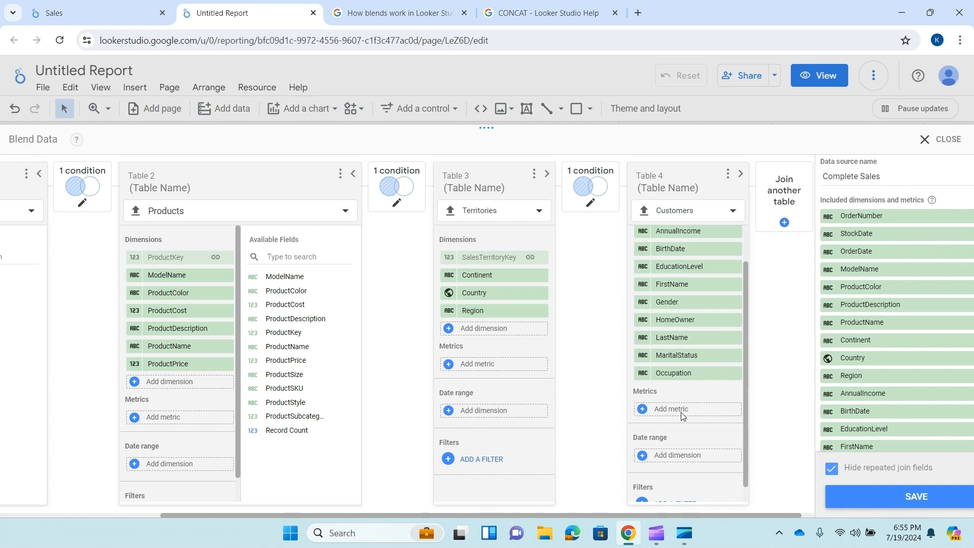
- Add TotalChildren as a metric of the Customers table
left_click(682, 409)
scroll(680, 342, "up", 2)
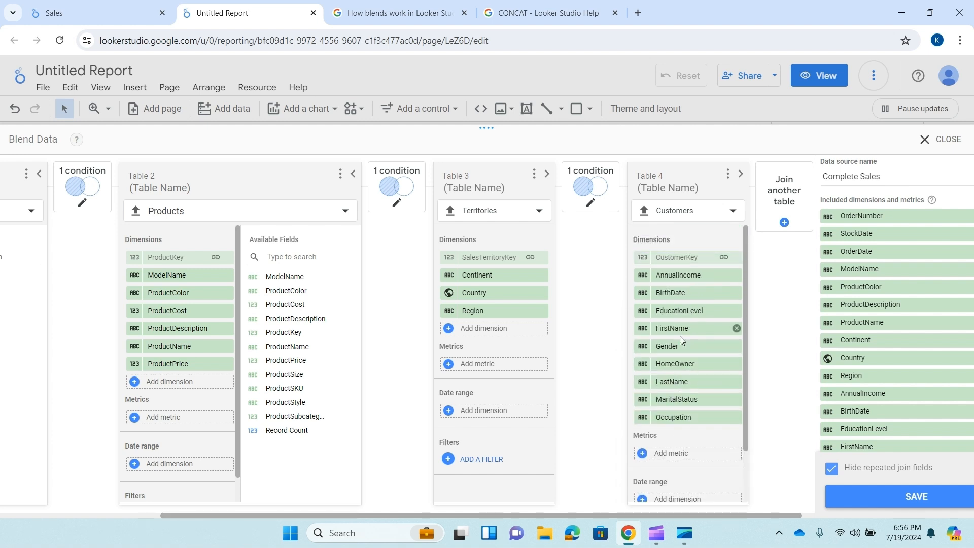
scroll(684, 391, "down", 2)
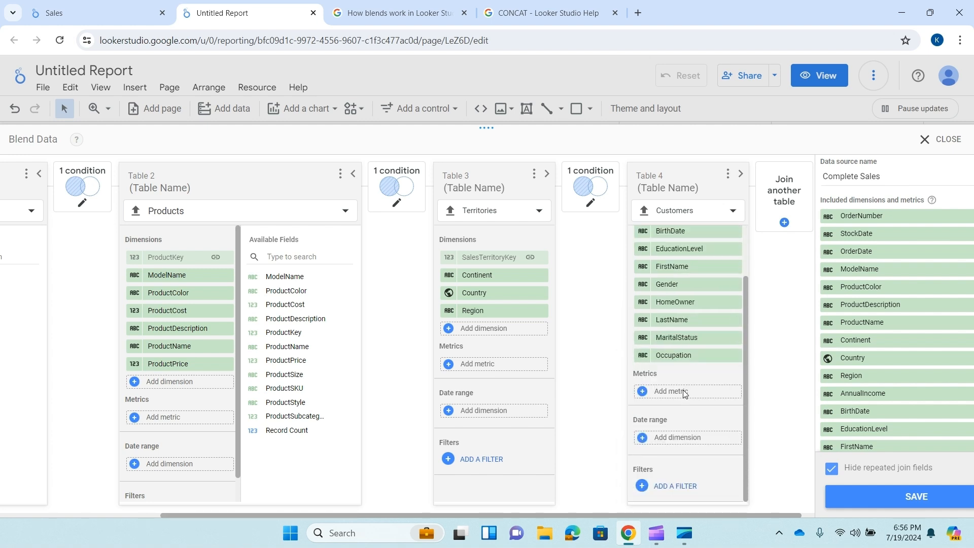
left_click(684, 394)
scroll(684, 394, "down", 3)
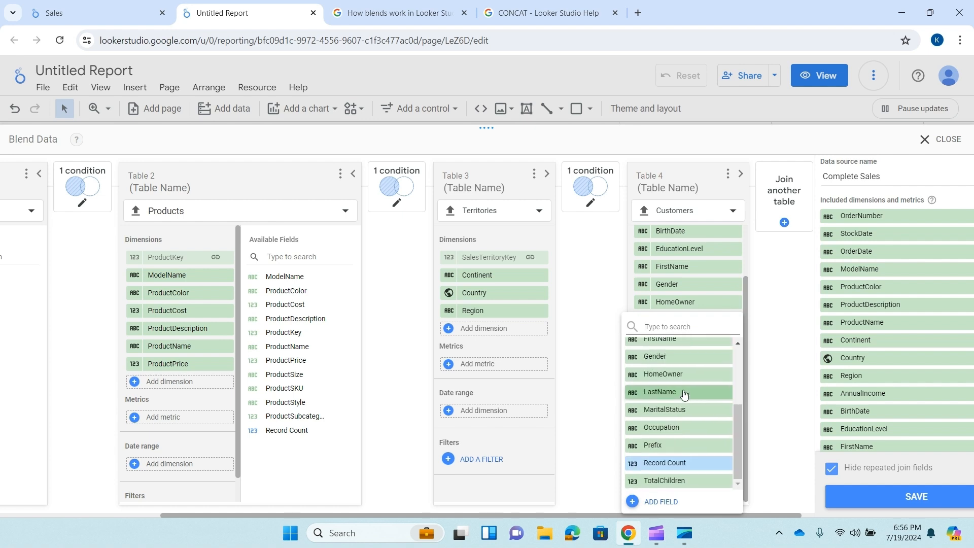
left_click(697, 481)
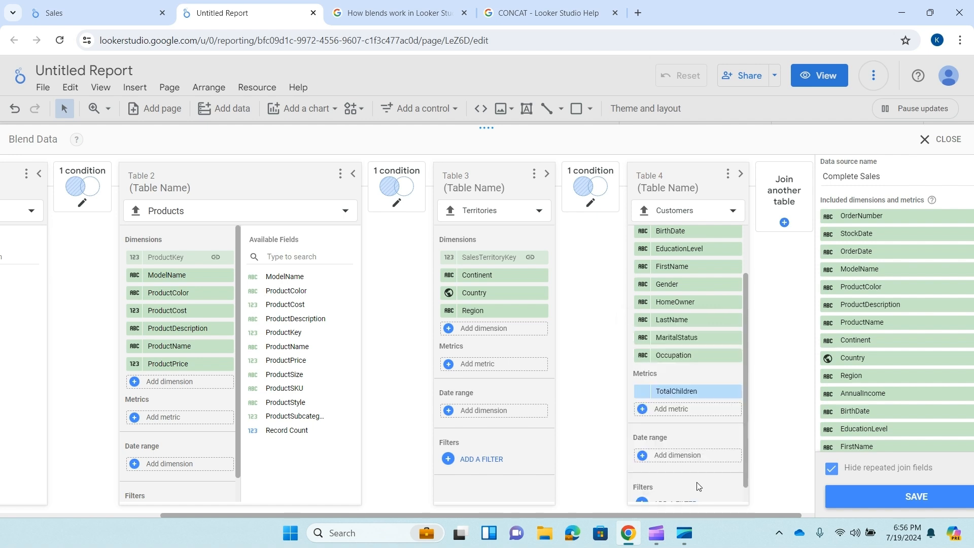
left_click(696, 414)
scroll(696, 414, "down", 3)
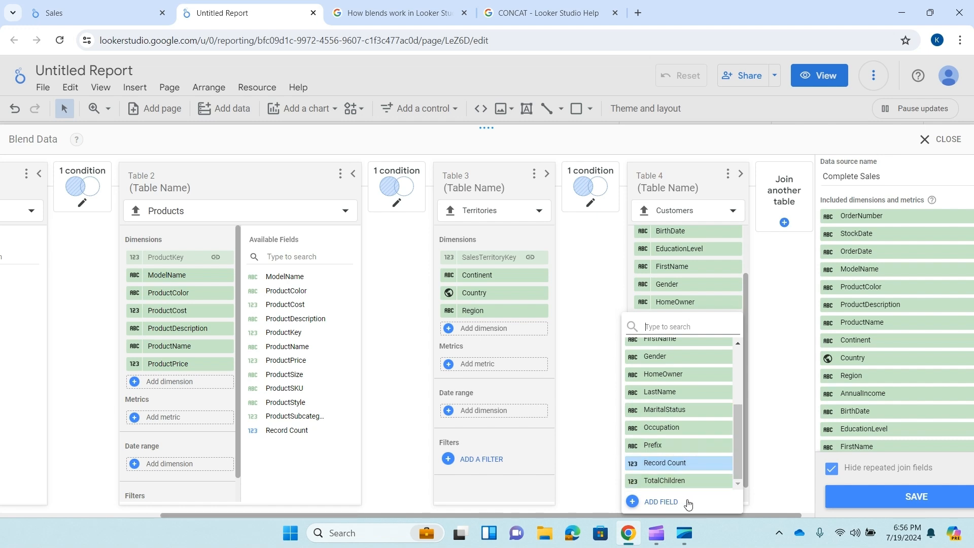
scroll(689, 416, "up", 5)
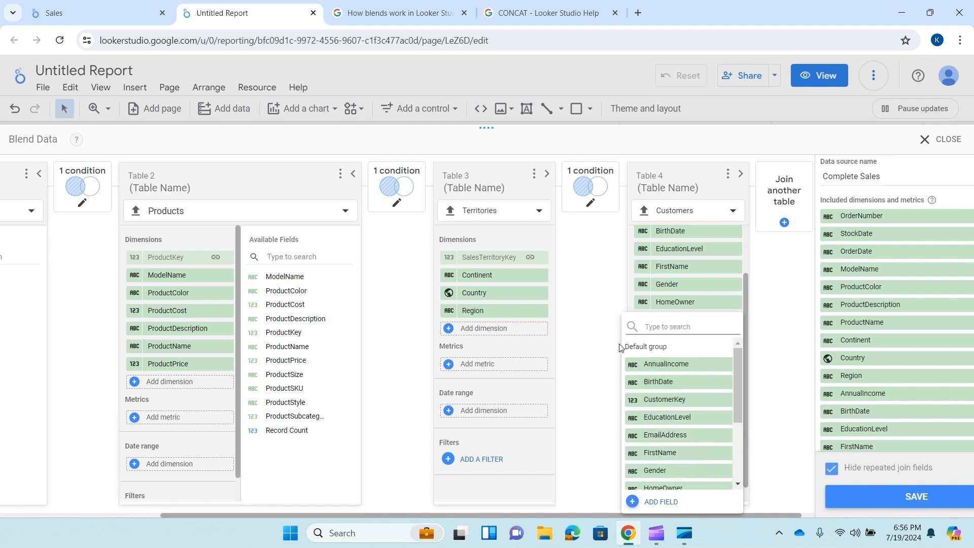
left_click(600, 377)
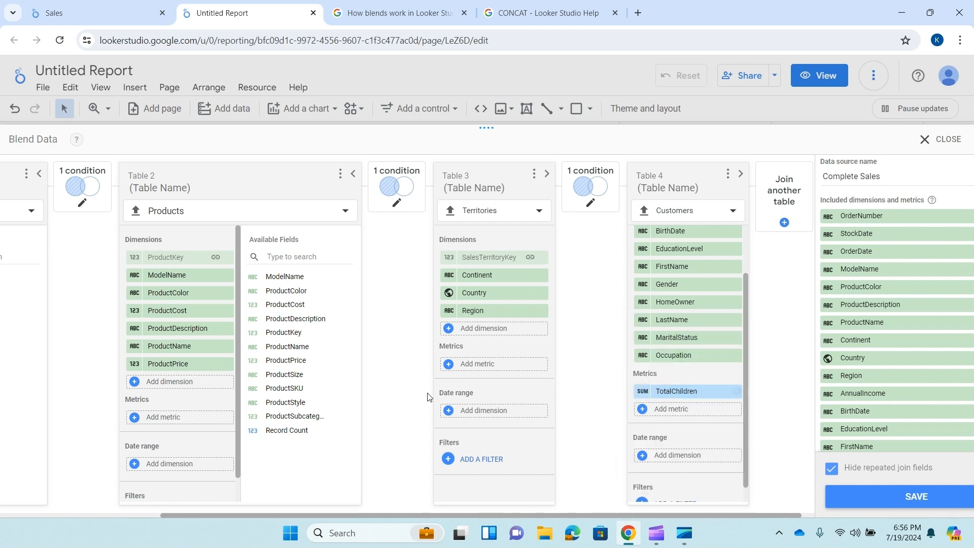
- Review the joined tables and the blend's included dimensions and metrics, and save the Complete Sales blend
left_click_drag(413, 513, 262, 516)
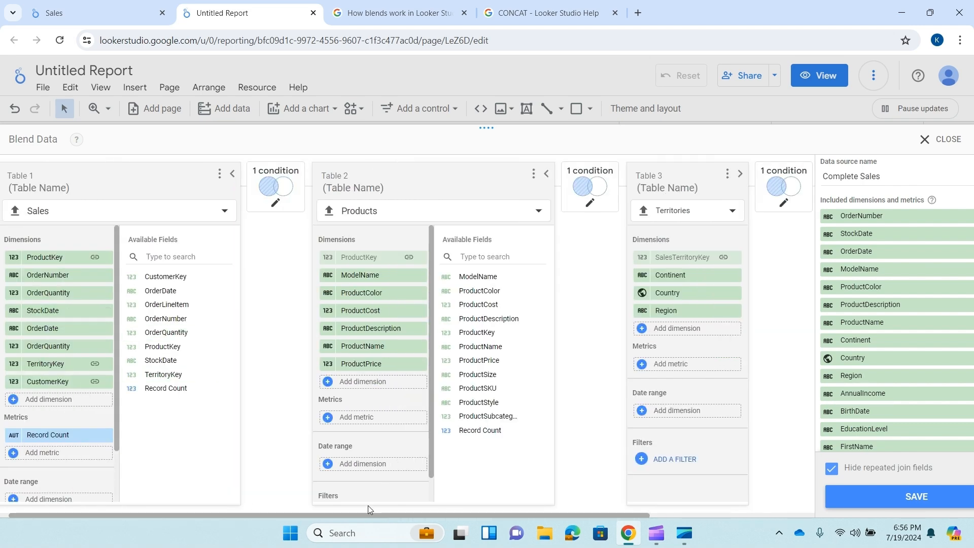
left_click_drag(352, 516, 531, 523)
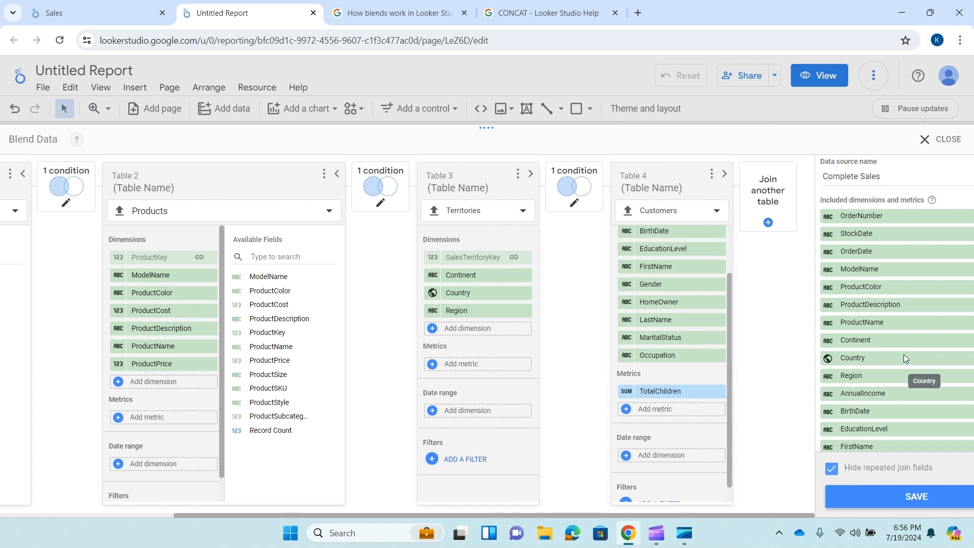
scroll(902, 350, "down", 3)
scroll(903, 340, "down", 2)
scroll(903, 339, "up", 5)
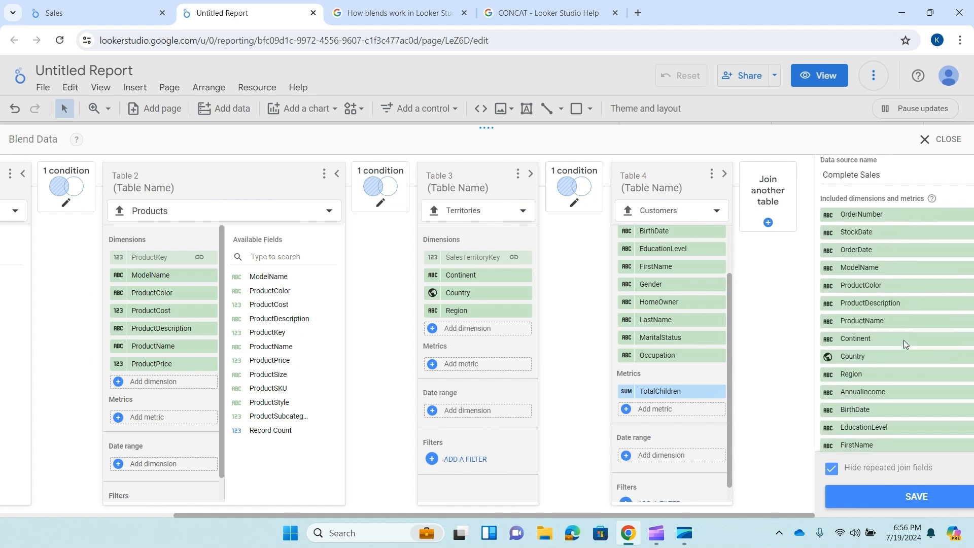
scroll(903, 339, "down", 5)
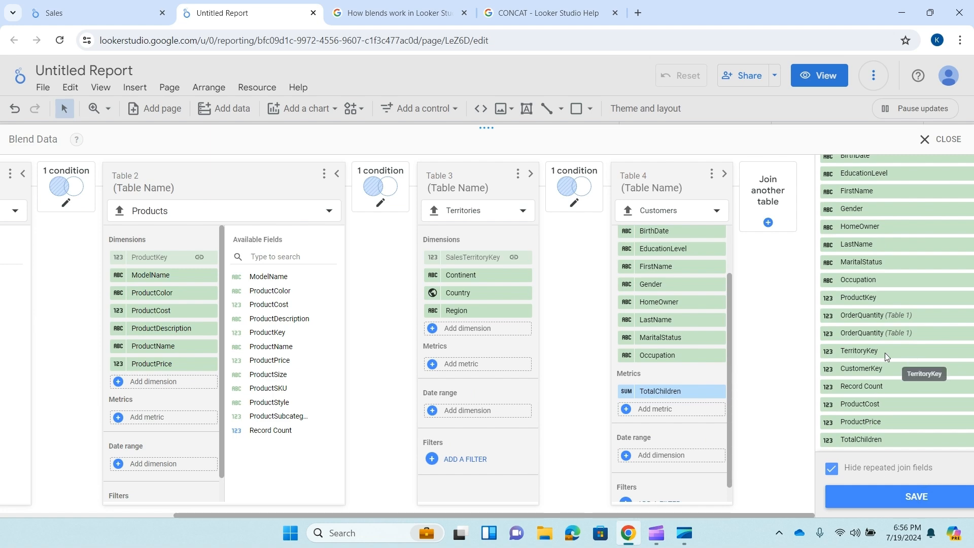
left_click_drag(610, 516, 568, 512)
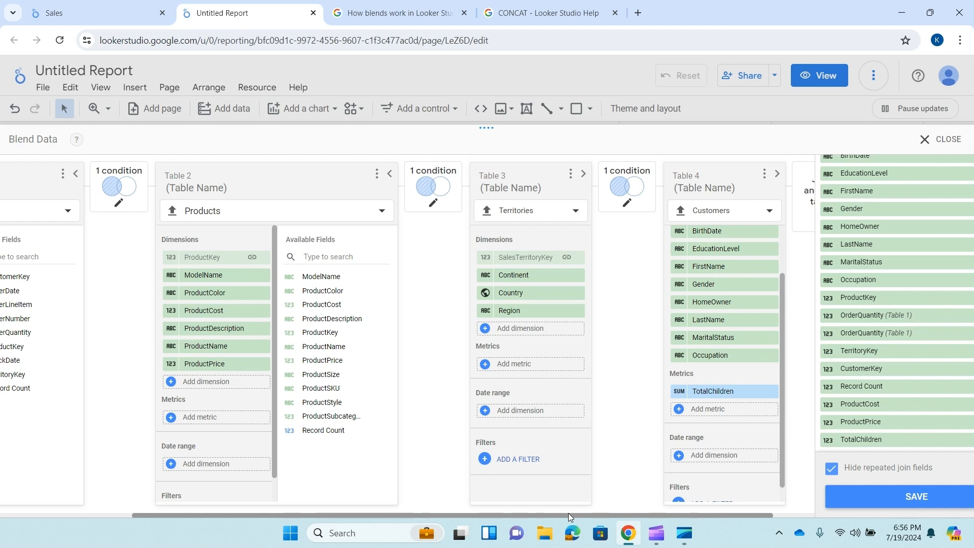
left_click_drag(567, 513, 456, 517)
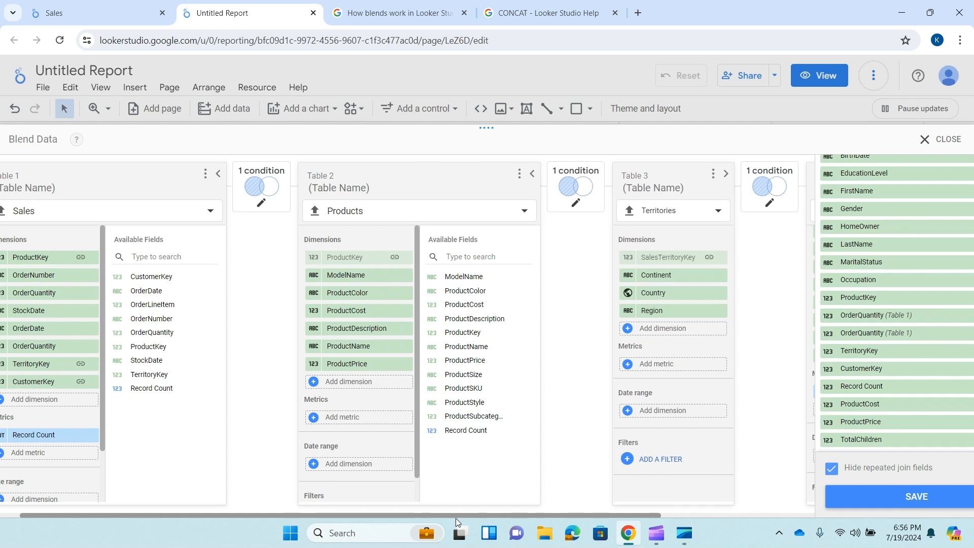
left_click(935, 502)
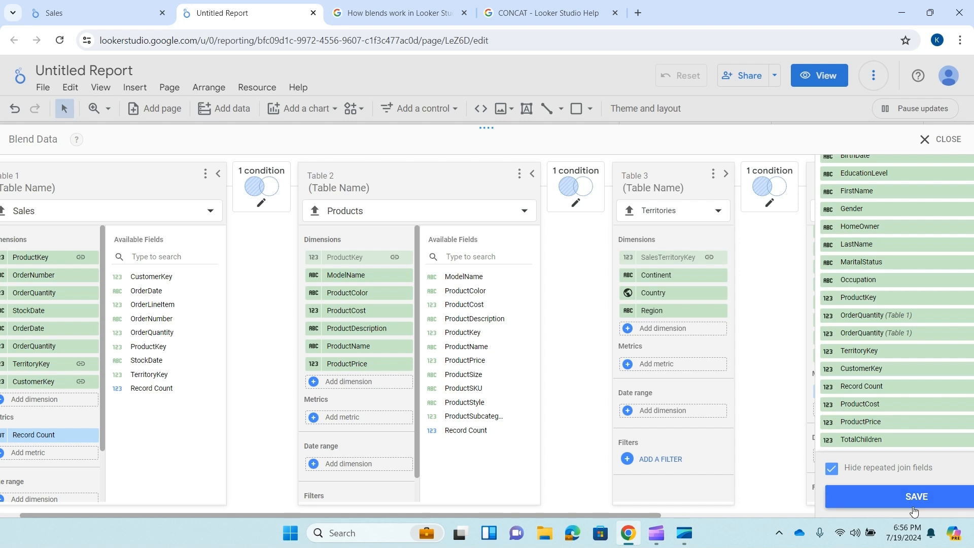